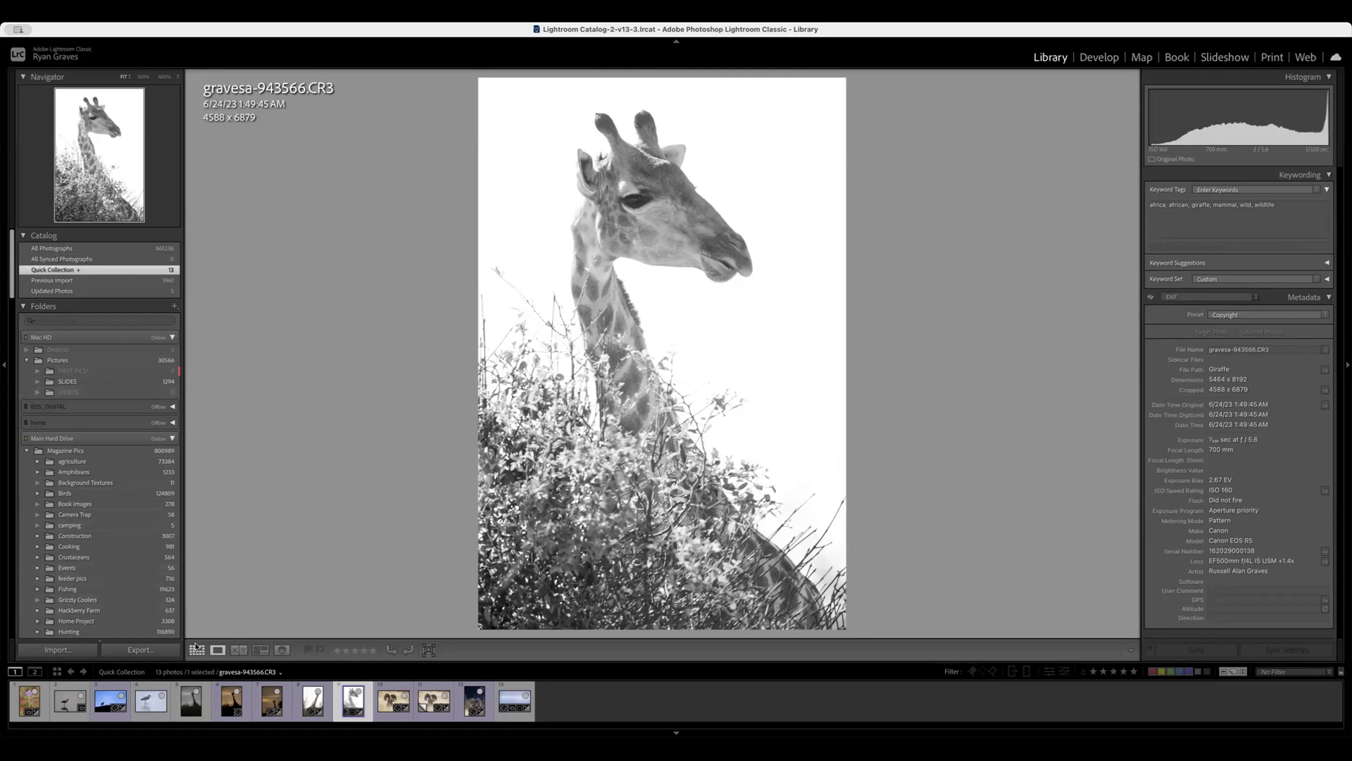
Open the unedited giraffe photo graves-871654.CR3 from the Quick Collection in the Develop module.
{"action": "left_click", "coordinate": [197, 650]}
{"action": "scroll", "coordinate": [545, 375], "scroll_direction": "up", "scroll_amount": 6}
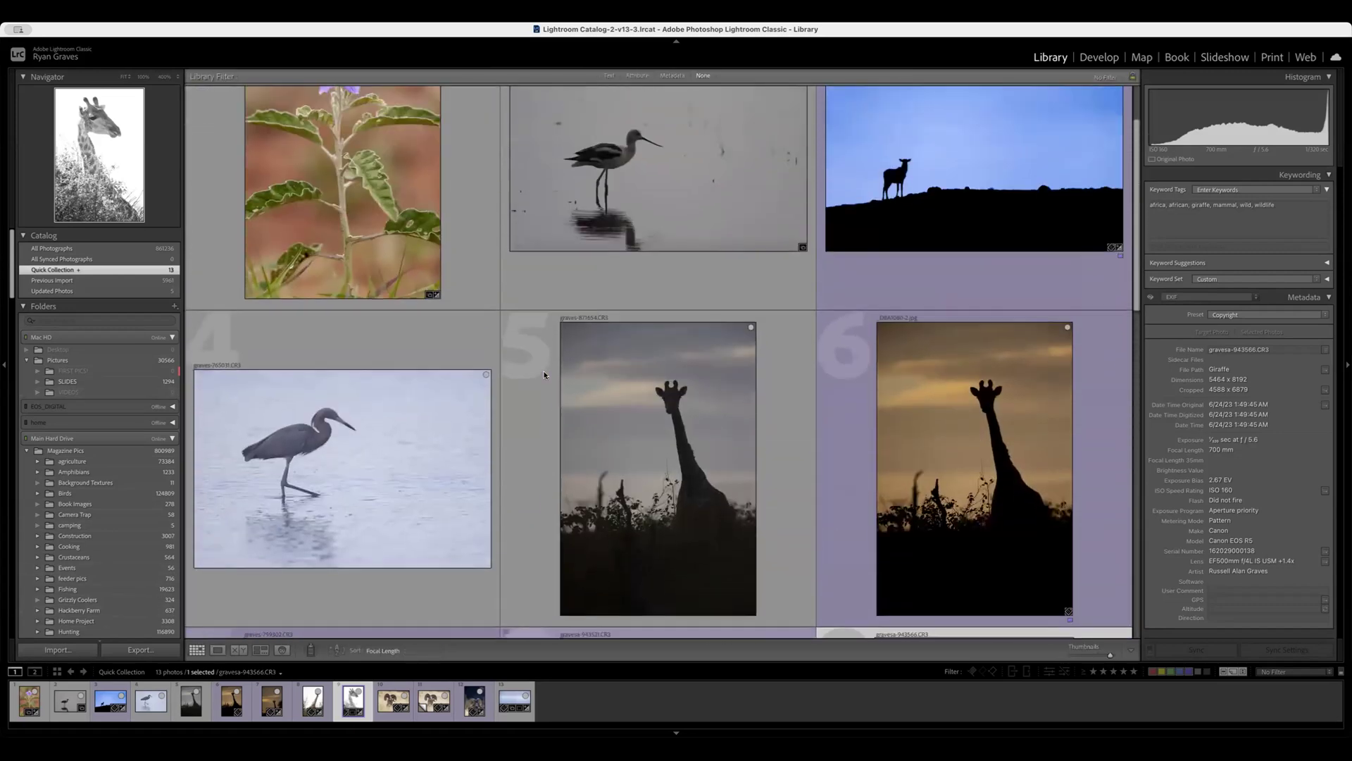
{"action": "double_click", "coordinate": [769, 461]}
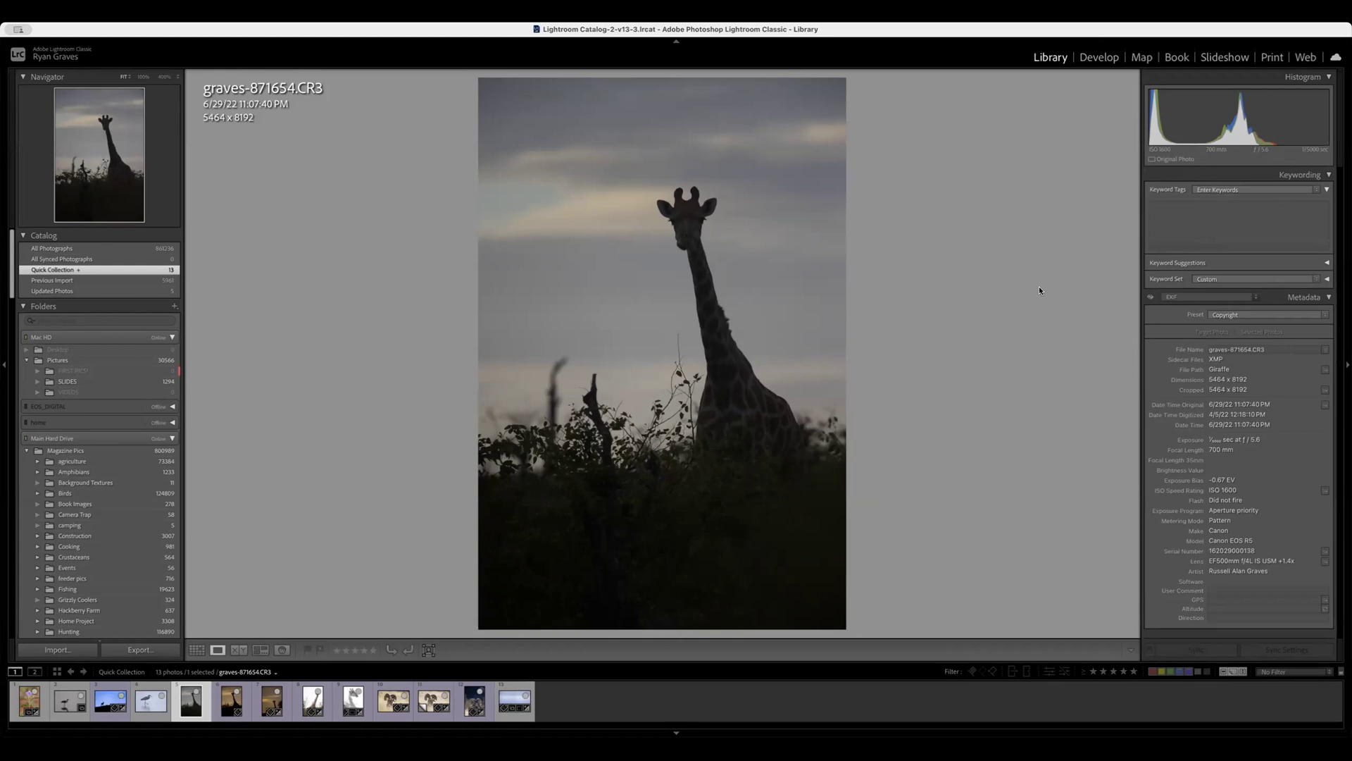
{"action": "left_click", "coordinate": [1098, 59]}
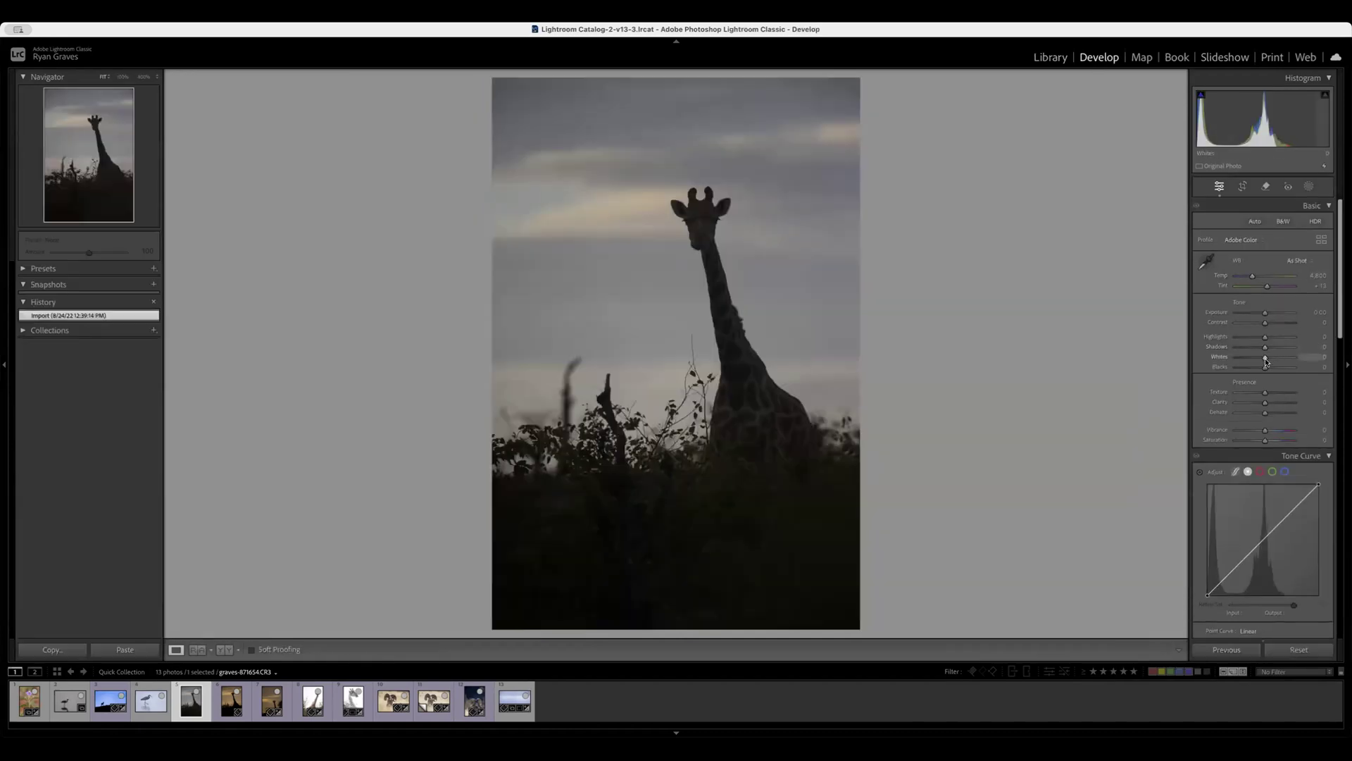
Darken the giraffe to a silhouette with Shadows −60 and Blacks −70, and warm the sky to a temperature of about 7,600.
{"action": "left_click_drag", "start_coordinate": [1266, 347], "coordinate": [1245, 367]}
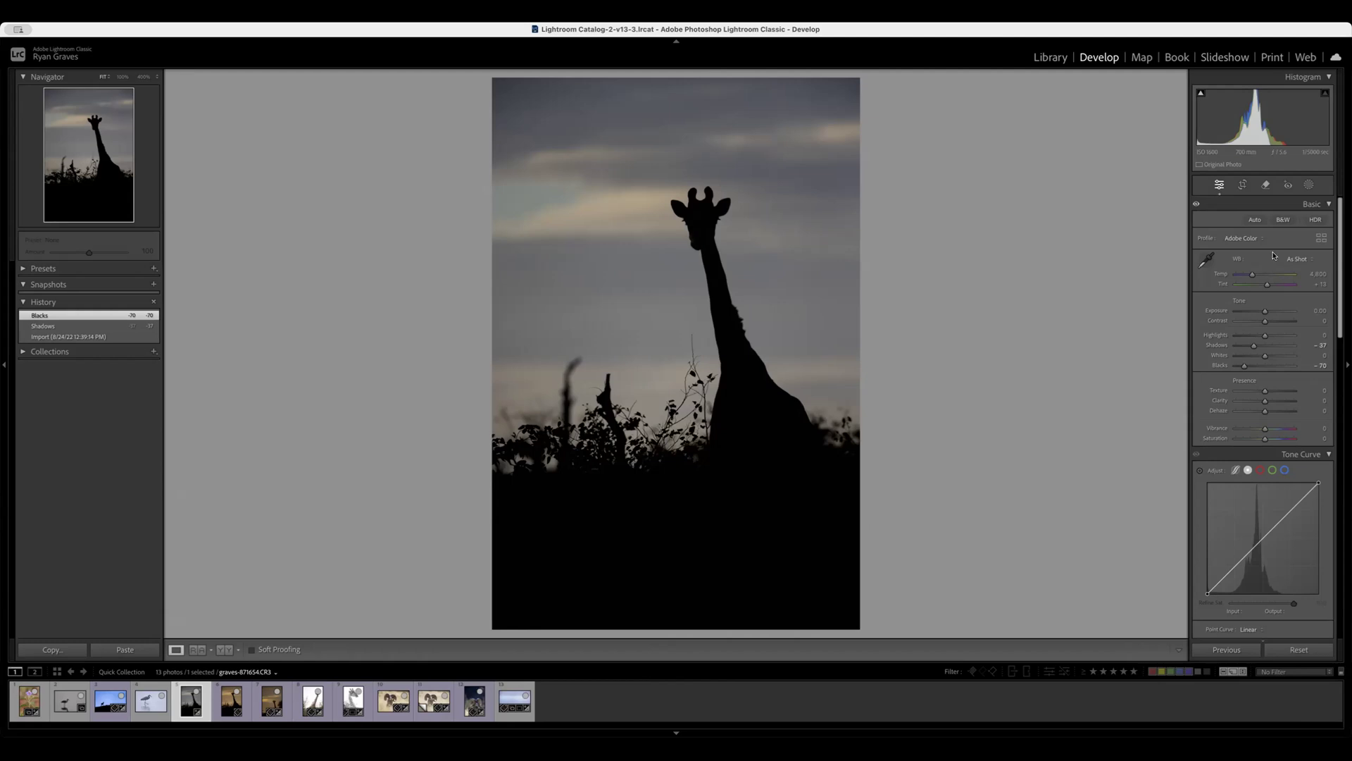
{"action": "left_click_drag", "start_coordinate": [1254, 346], "coordinate": [1250, 348]}
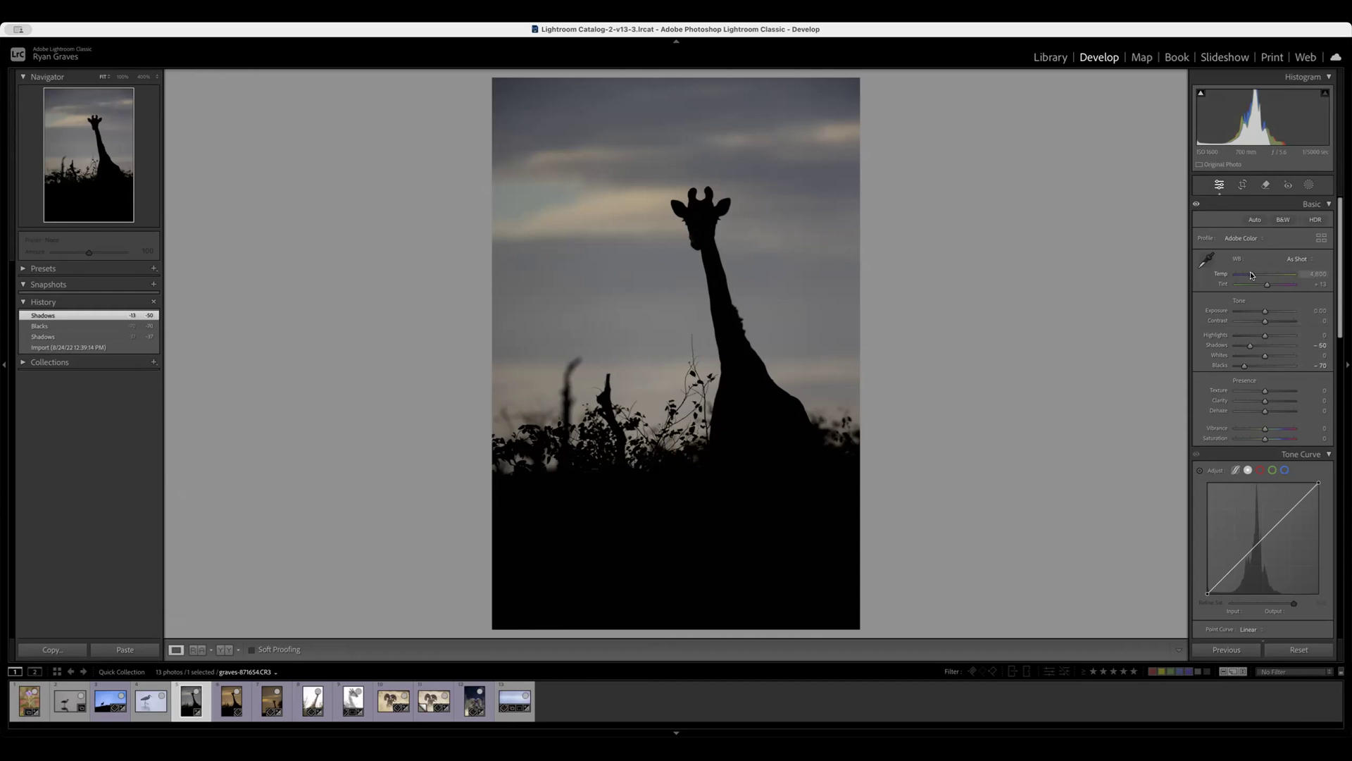
{"action": "left_click_drag", "start_coordinate": [1251, 275], "coordinate": [1241, 274]}
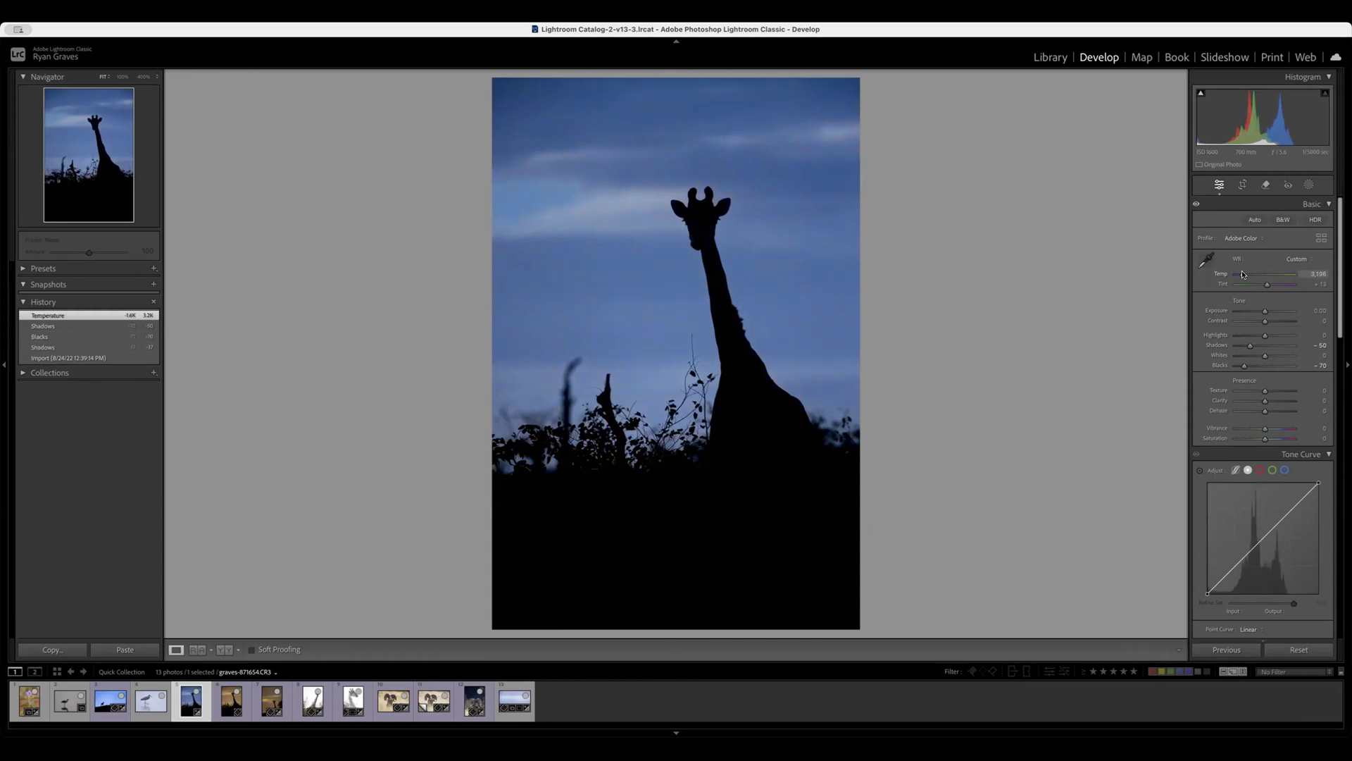
{"action": "left_click_drag", "start_coordinate": [1242, 274], "coordinate": [1269, 275]}
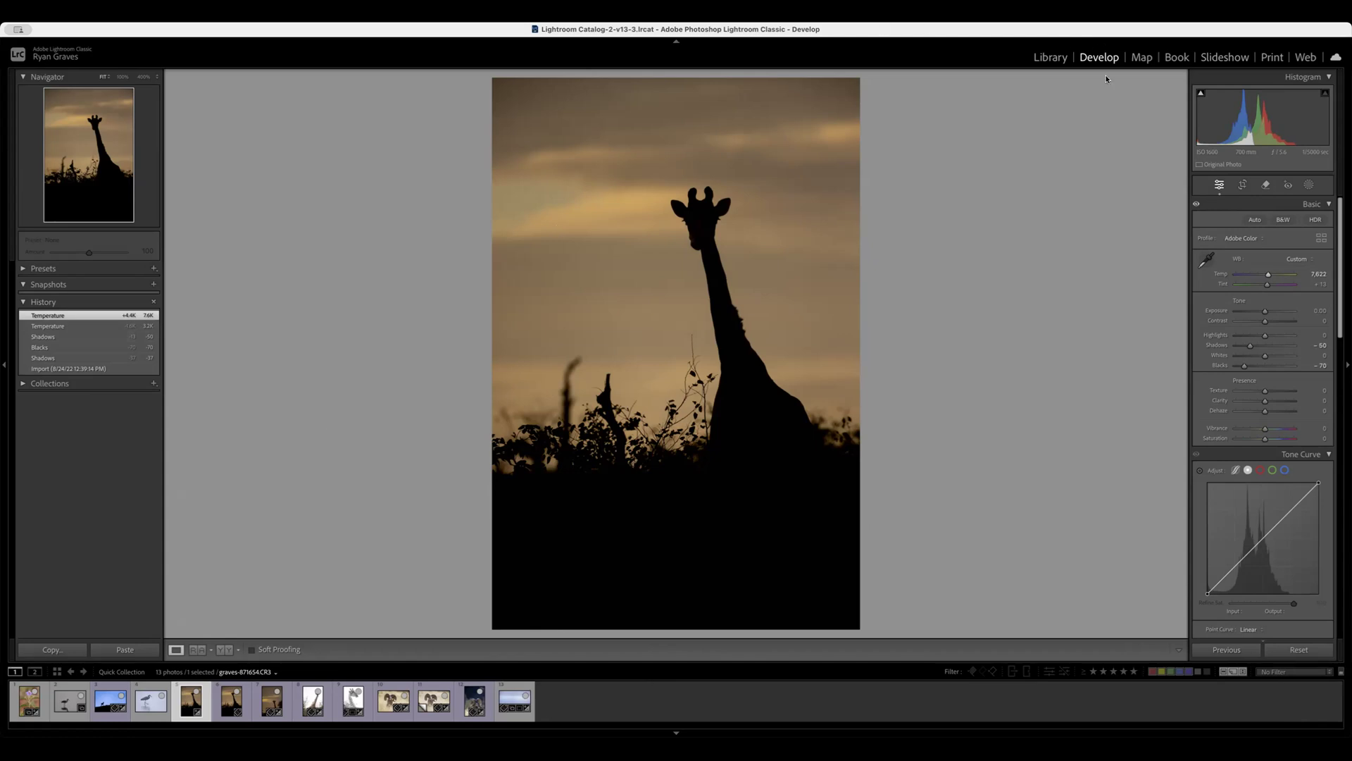
Compare the giraffe silhouette with the other Quick Collection photos in the Library grid.
{"action": "left_click", "coordinate": [1046, 62]}
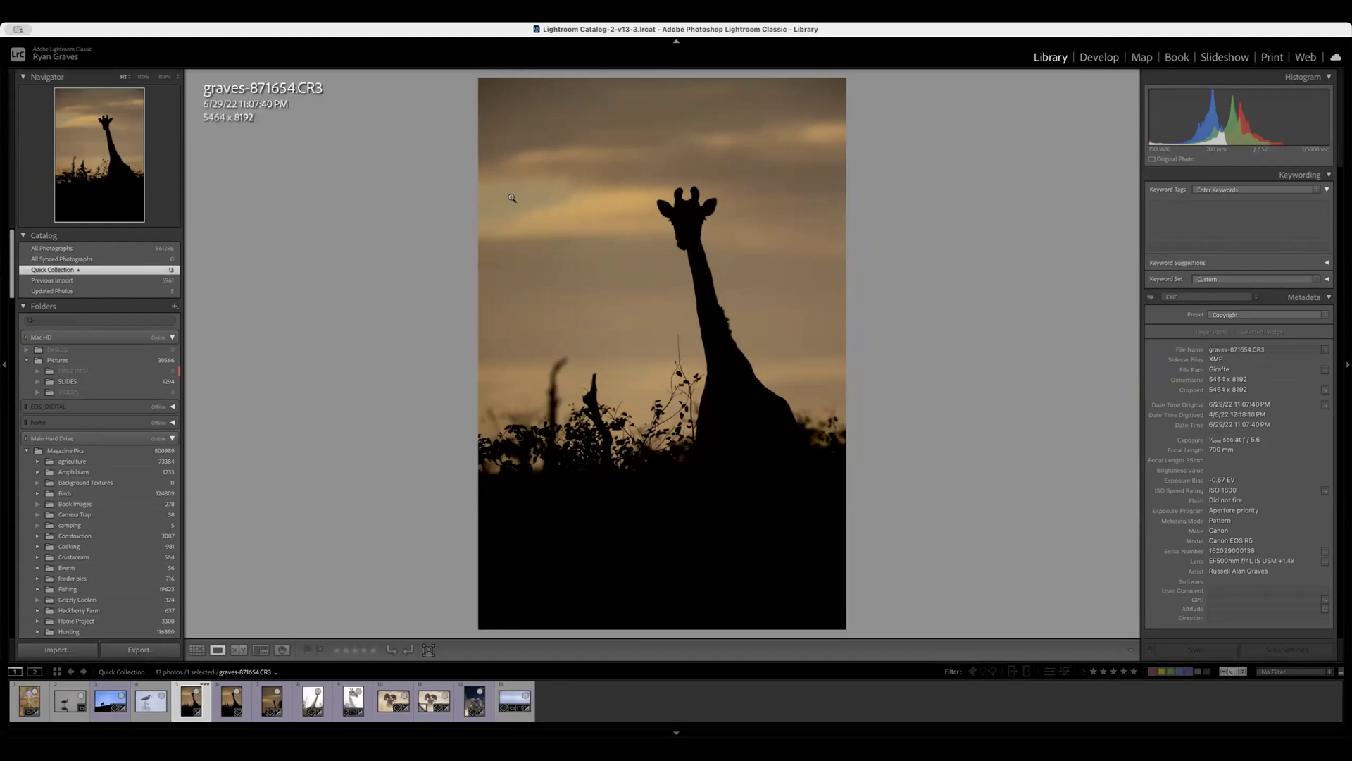
{"action": "left_click", "coordinate": [196, 650]}
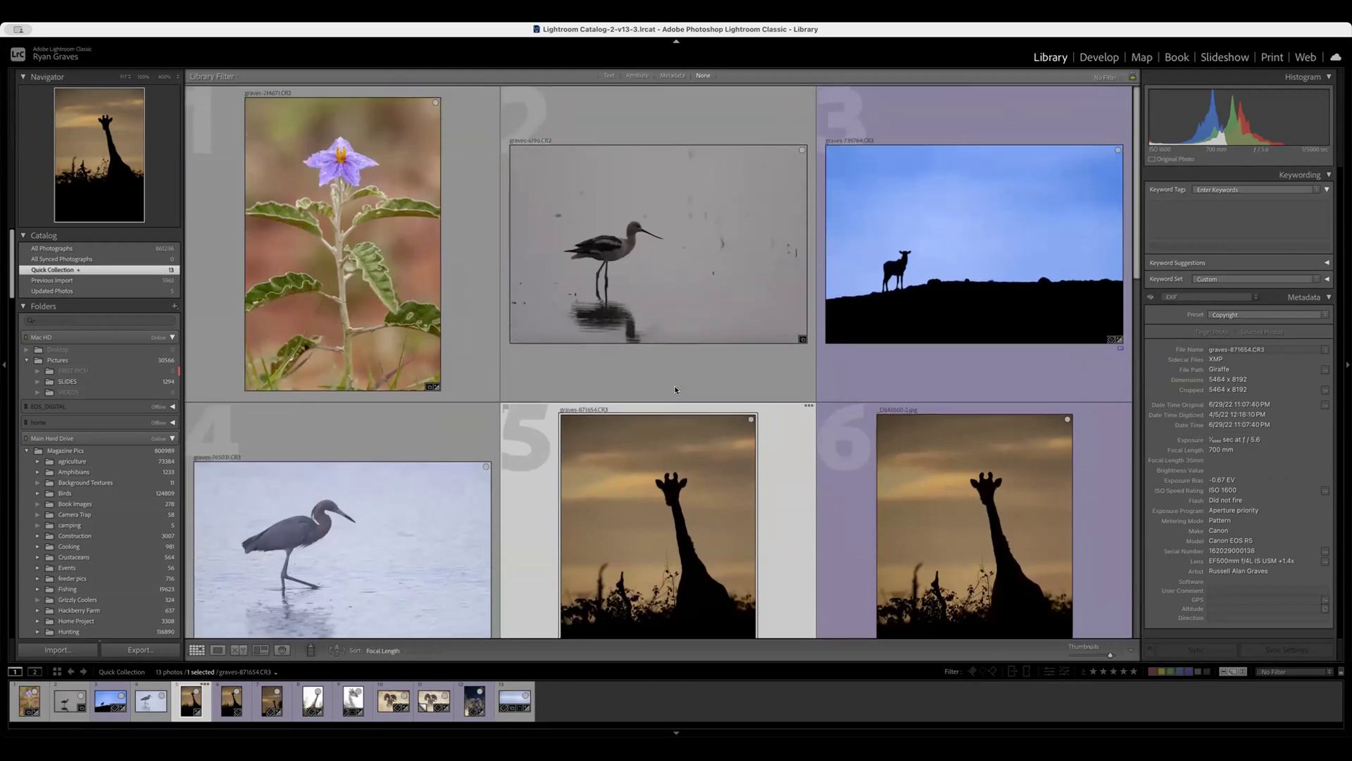
{"action": "scroll", "coordinate": [675, 389], "scroll_direction": "down", "scroll_amount": 3}
{"action": "scroll", "coordinate": [675, 389], "scroll_direction": "down", "scroll_amount": 3}
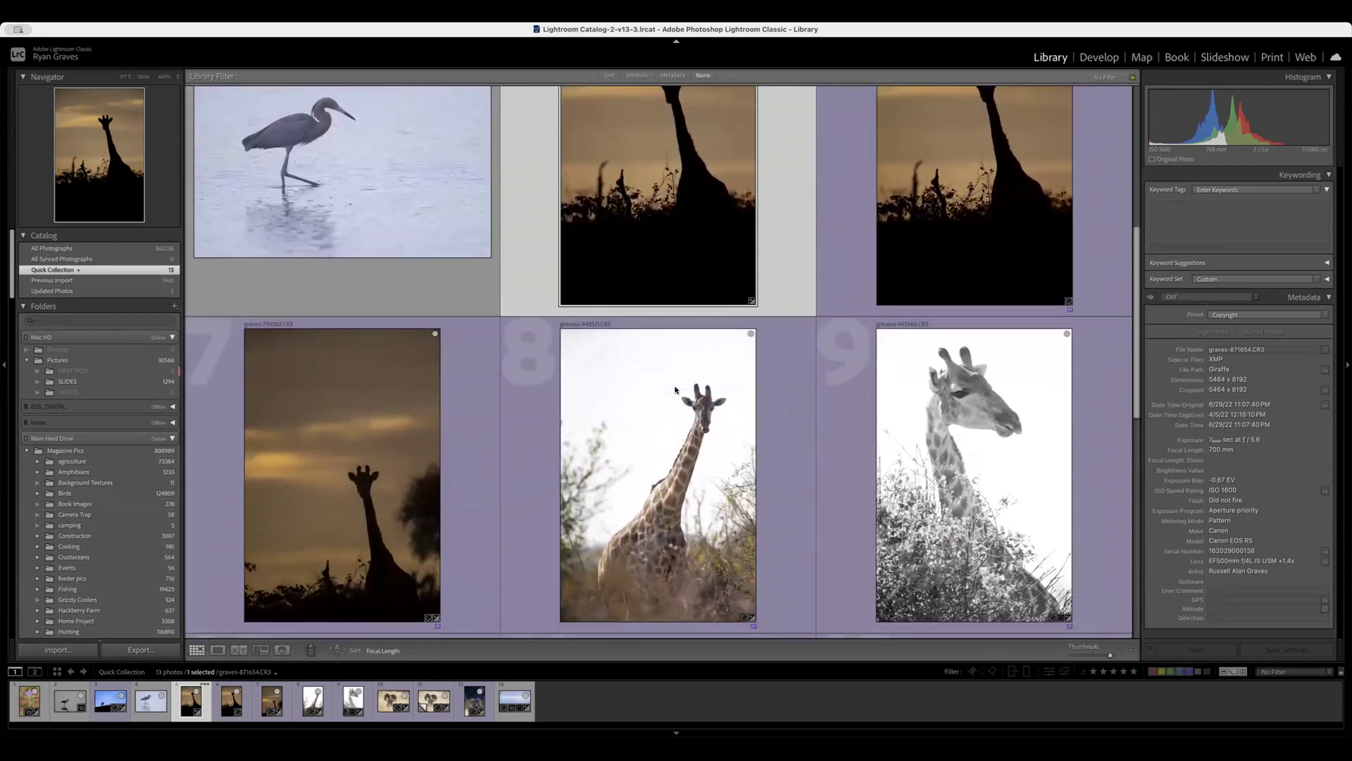
{"action": "scroll", "coordinate": [675, 389], "scroll_direction": "down", "scroll_amount": 5}
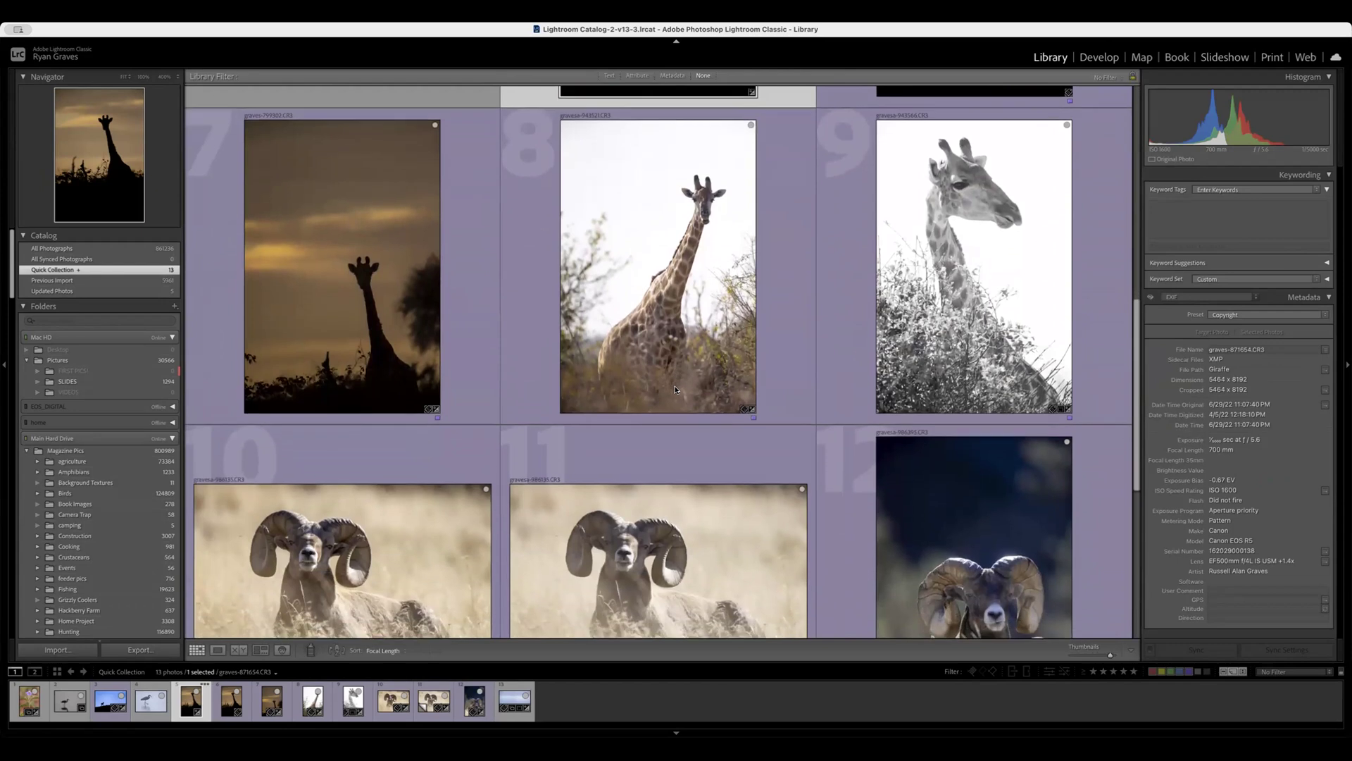
{"action": "scroll", "coordinate": [674, 389], "scroll_direction": "up", "scroll_amount": 10}
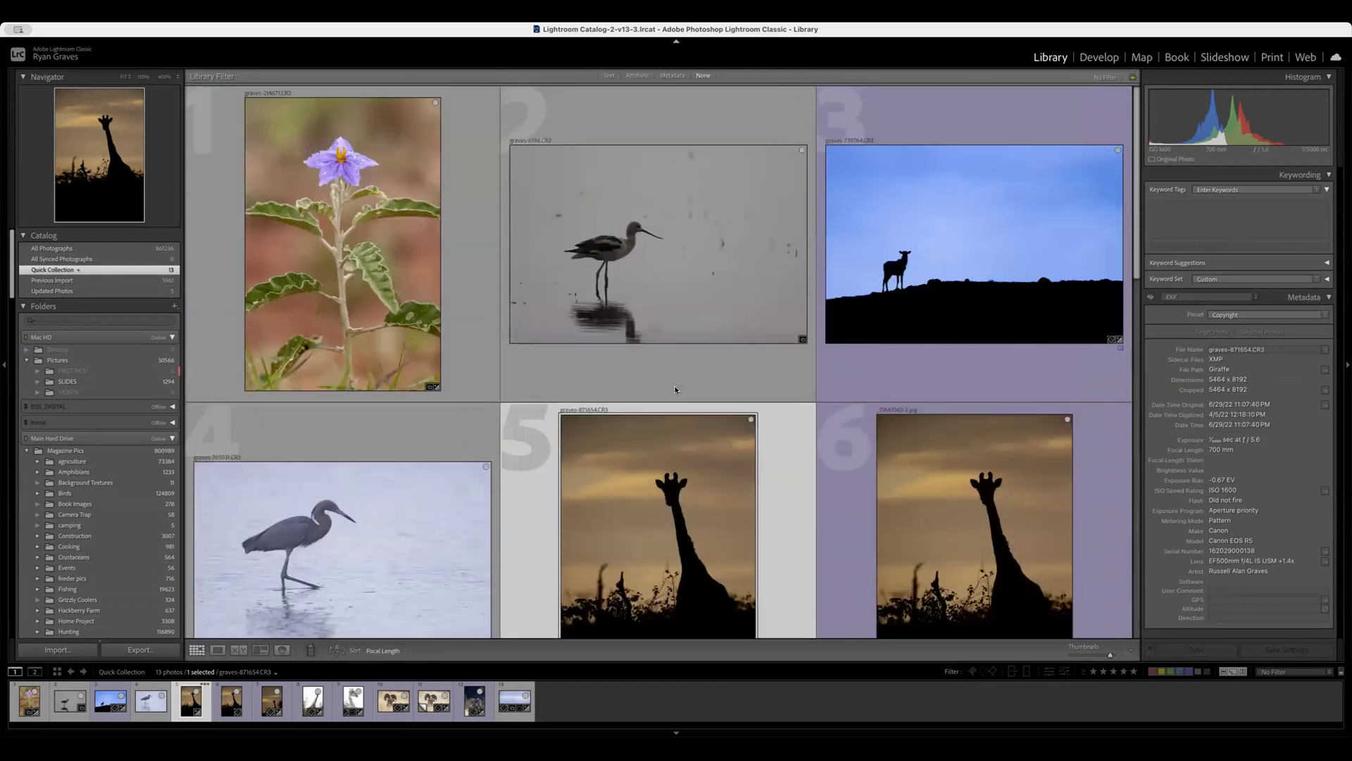
{"action": "scroll", "coordinate": [675, 390], "scroll_direction": "down", "scroll_amount": 2}
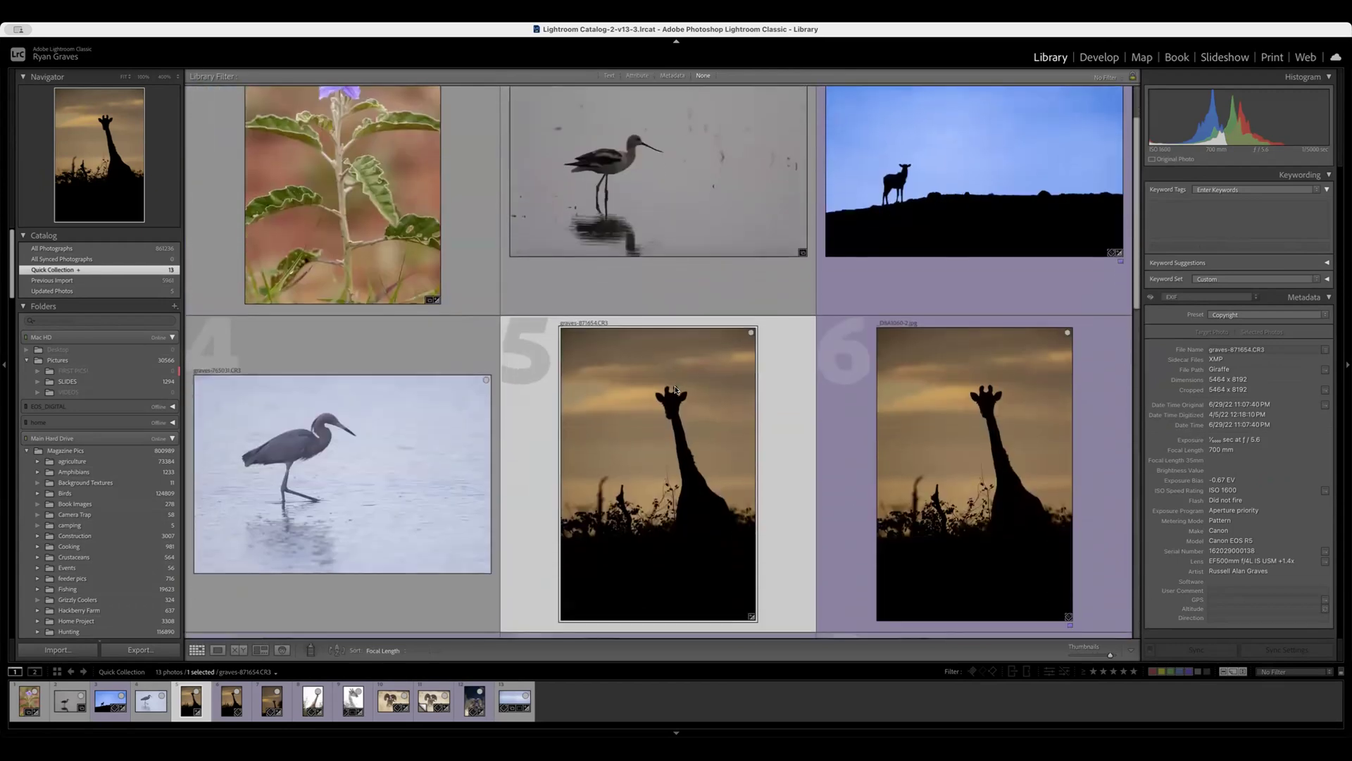
{"action": "scroll", "coordinate": [663, 407], "scroll_direction": "down", "scroll_amount": 8}
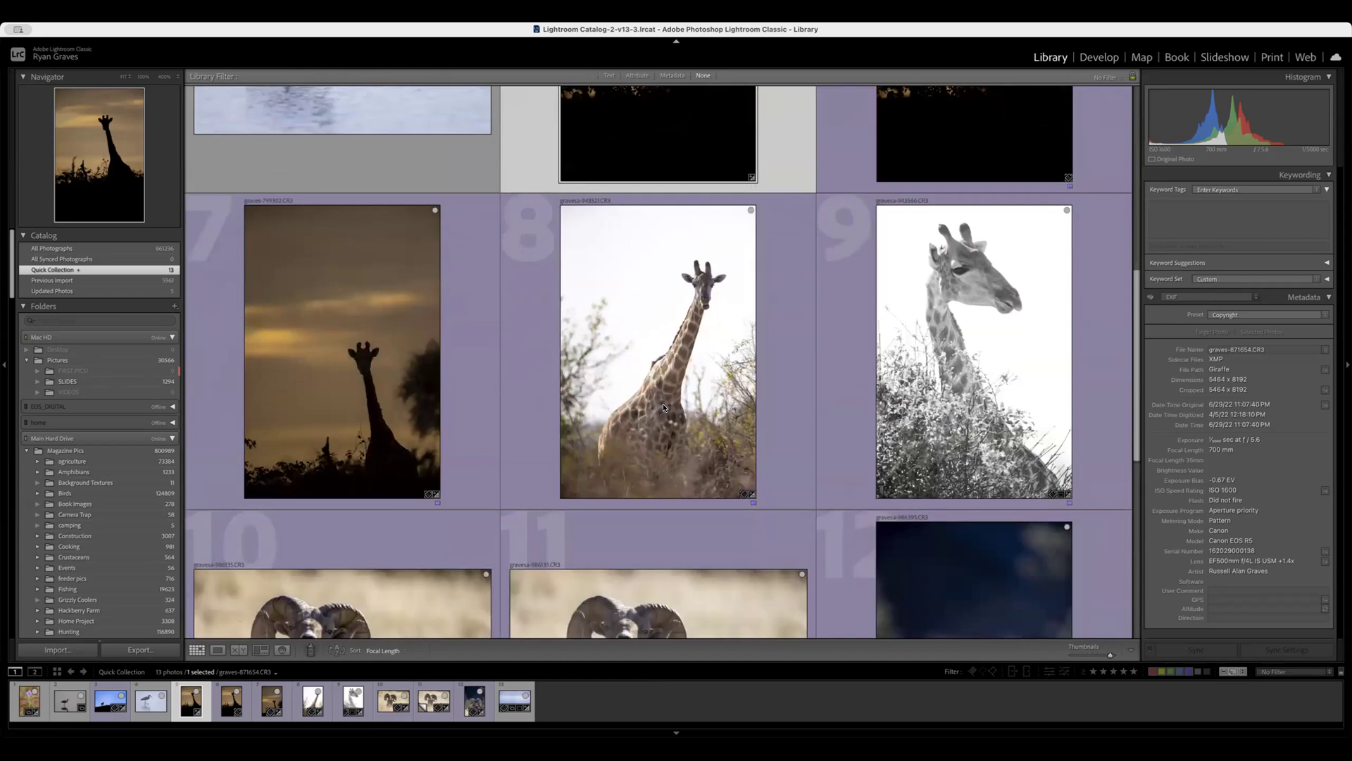
{"action": "scroll", "coordinate": [663, 407], "scroll_direction": "down", "scroll_amount": 5}
{"action": "scroll", "coordinate": [663, 407], "scroll_direction": "up", "scroll_amount": 12}
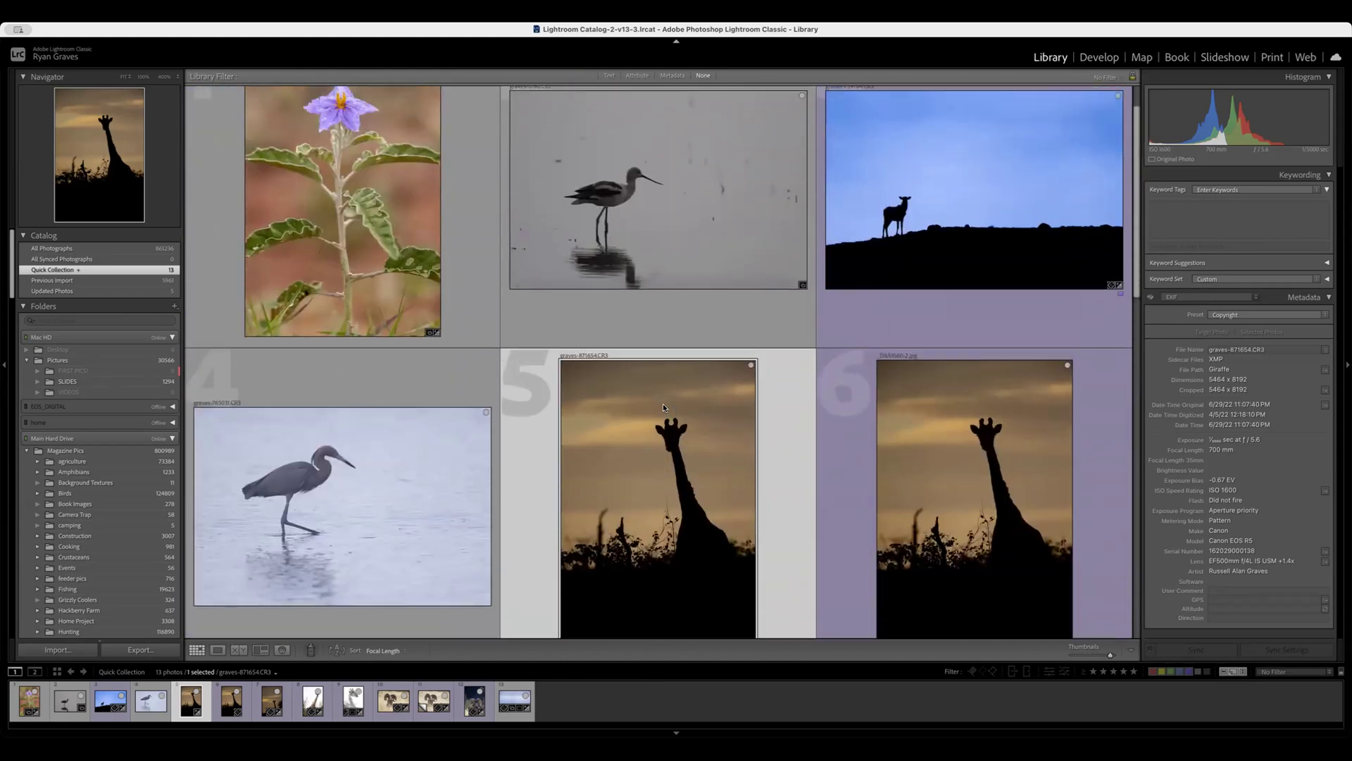
{"action": "scroll", "coordinate": [663, 407], "scroll_direction": "down", "scroll_amount": 2}
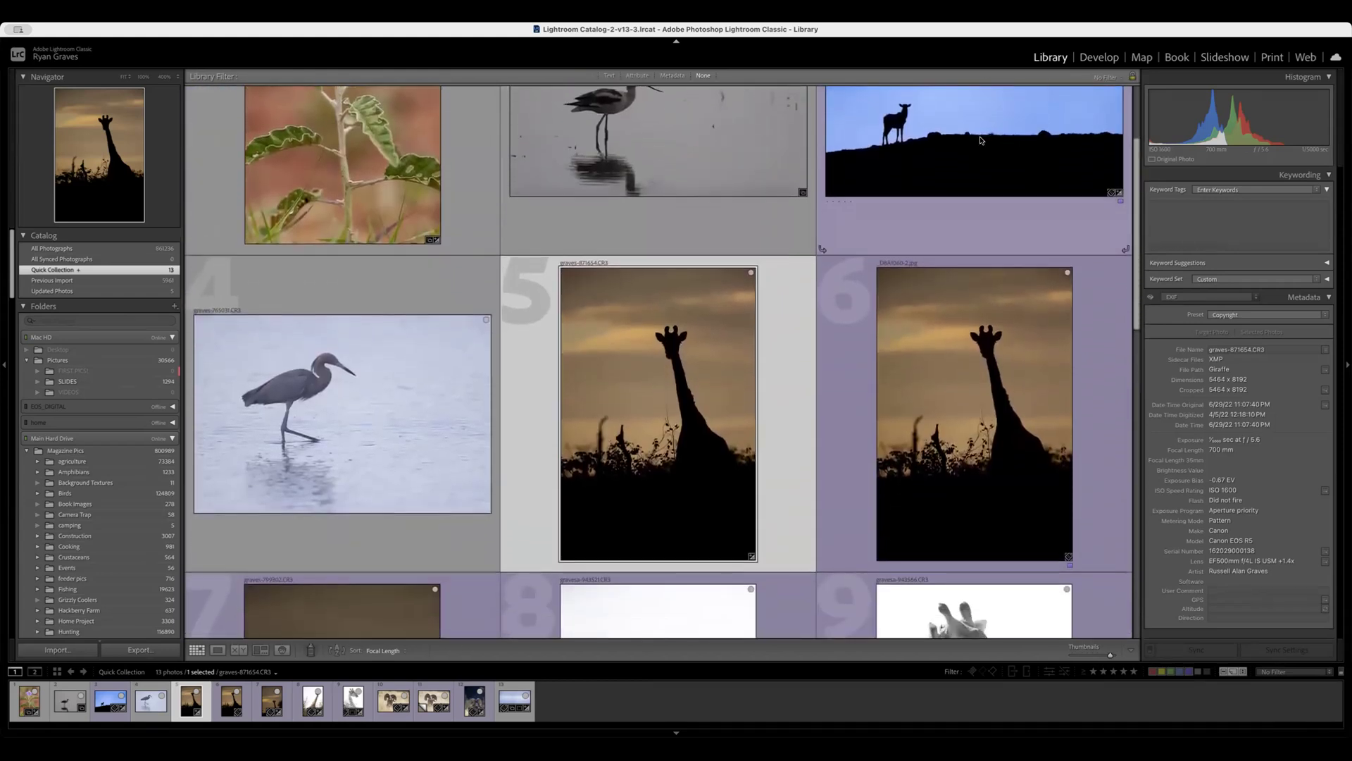
Open the elk silhouette photo graves-739764.CR3 in Develop and revert it to its original import state.
{"action": "left_click", "coordinate": [979, 141]}
{"action": "key", "text": "e"}
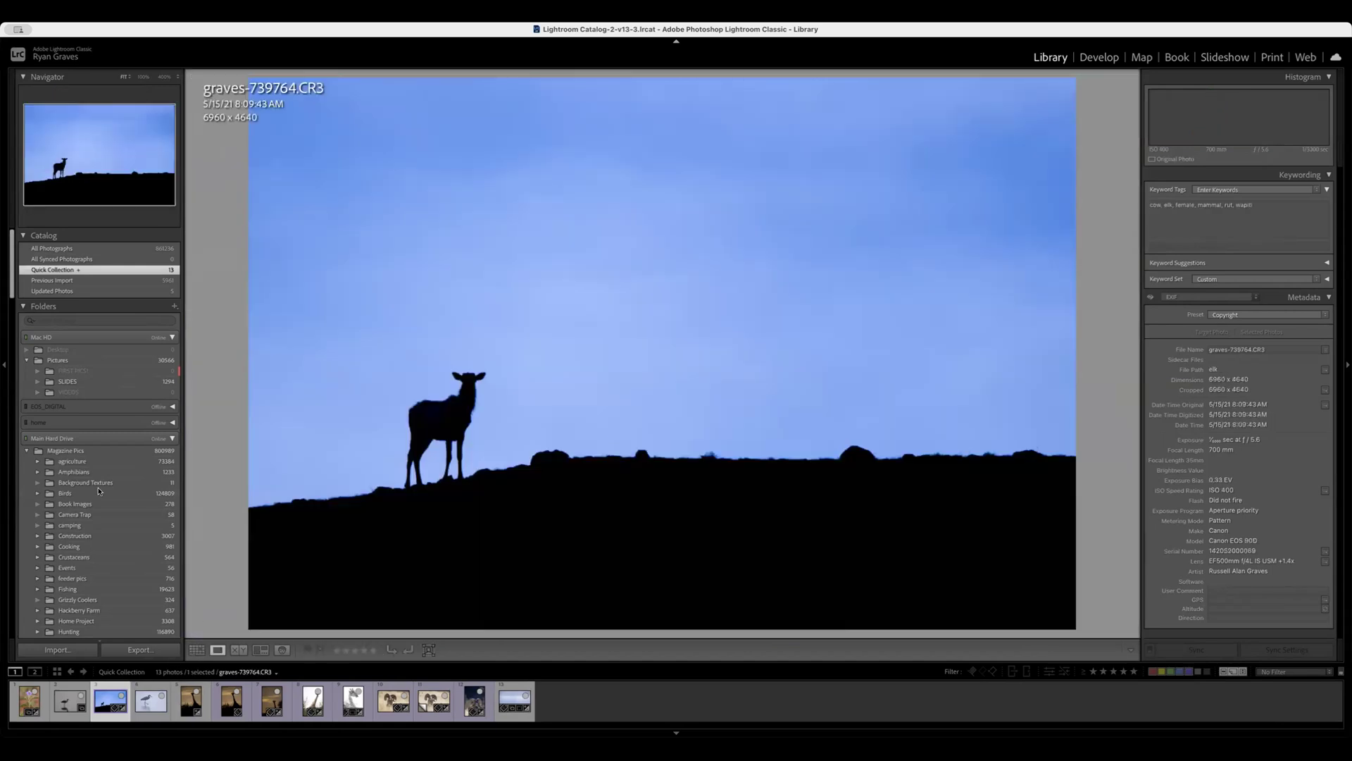
{"action": "left_click", "coordinate": [1099, 57]}
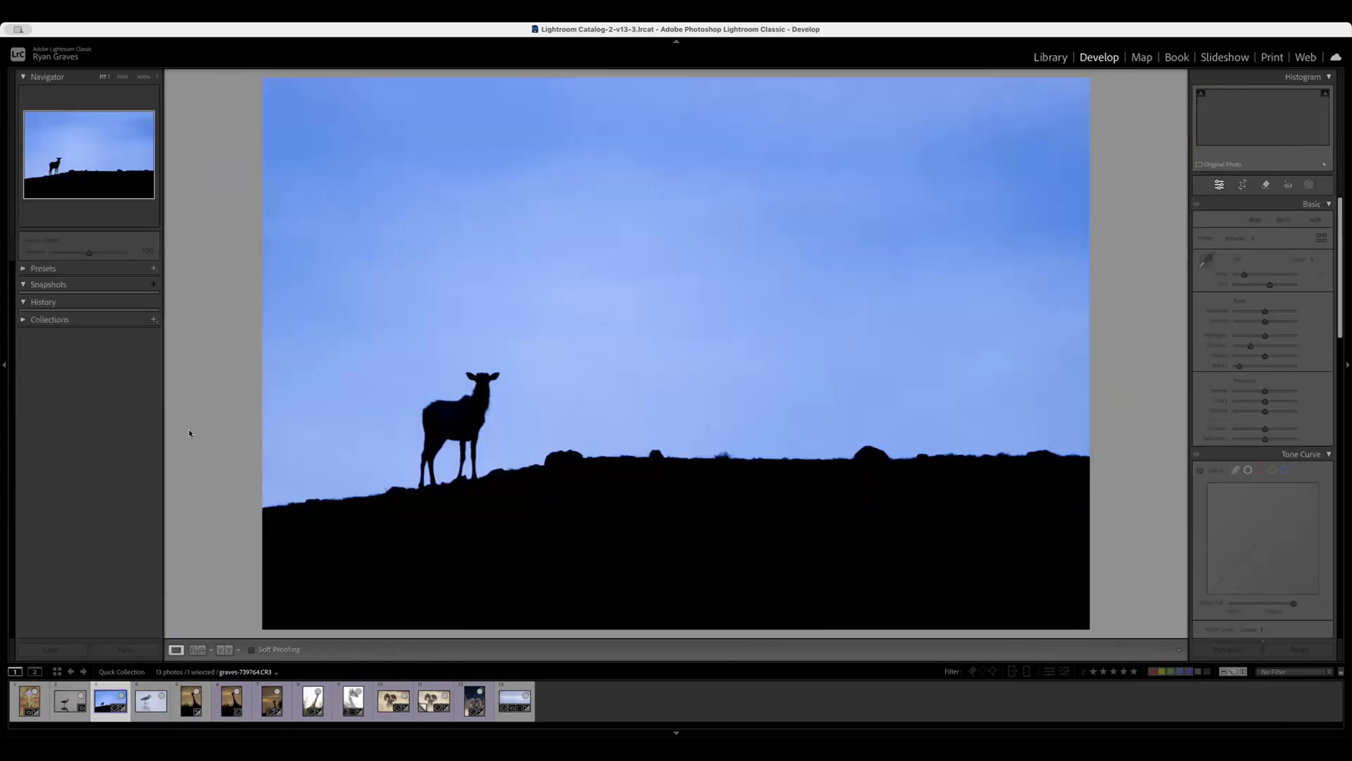
{"action": "left_click", "coordinate": [68, 380]}
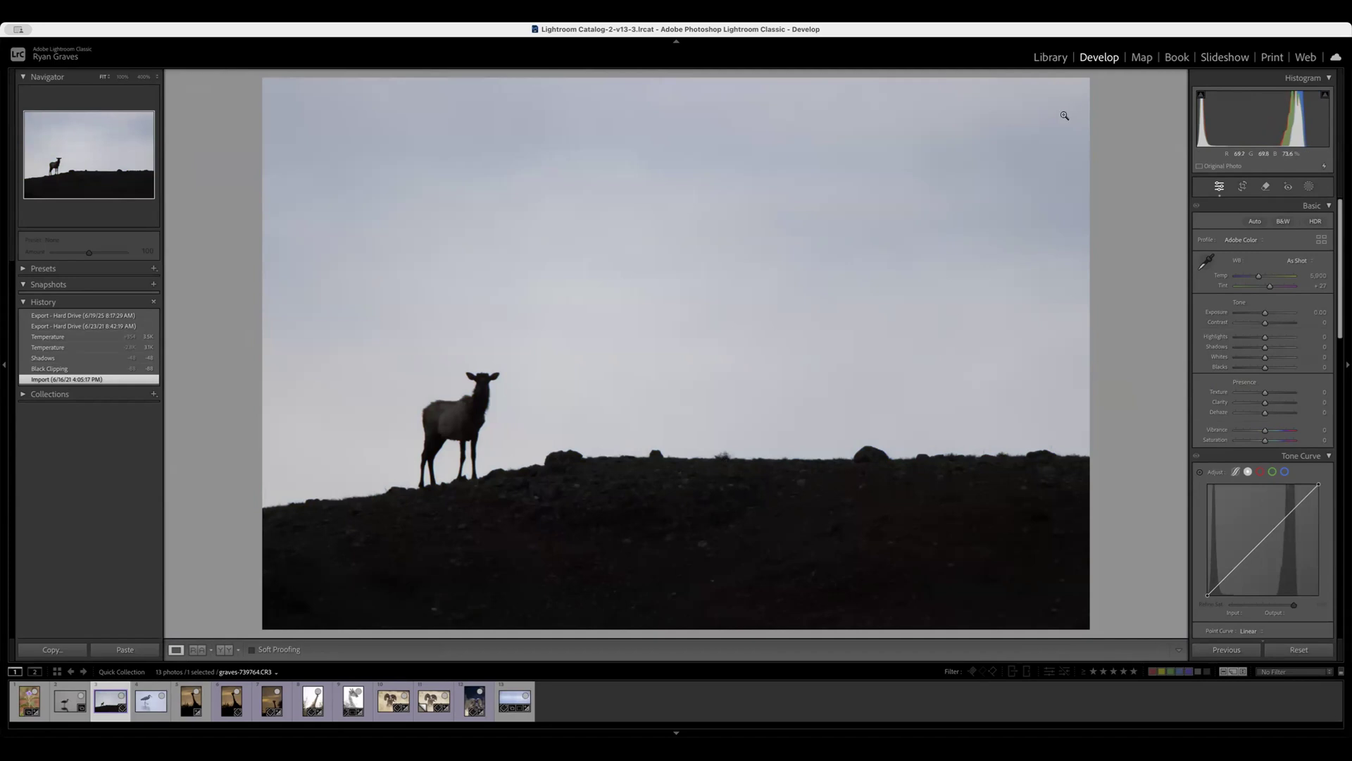
{"action": "left_click", "coordinate": [1131, 41]}
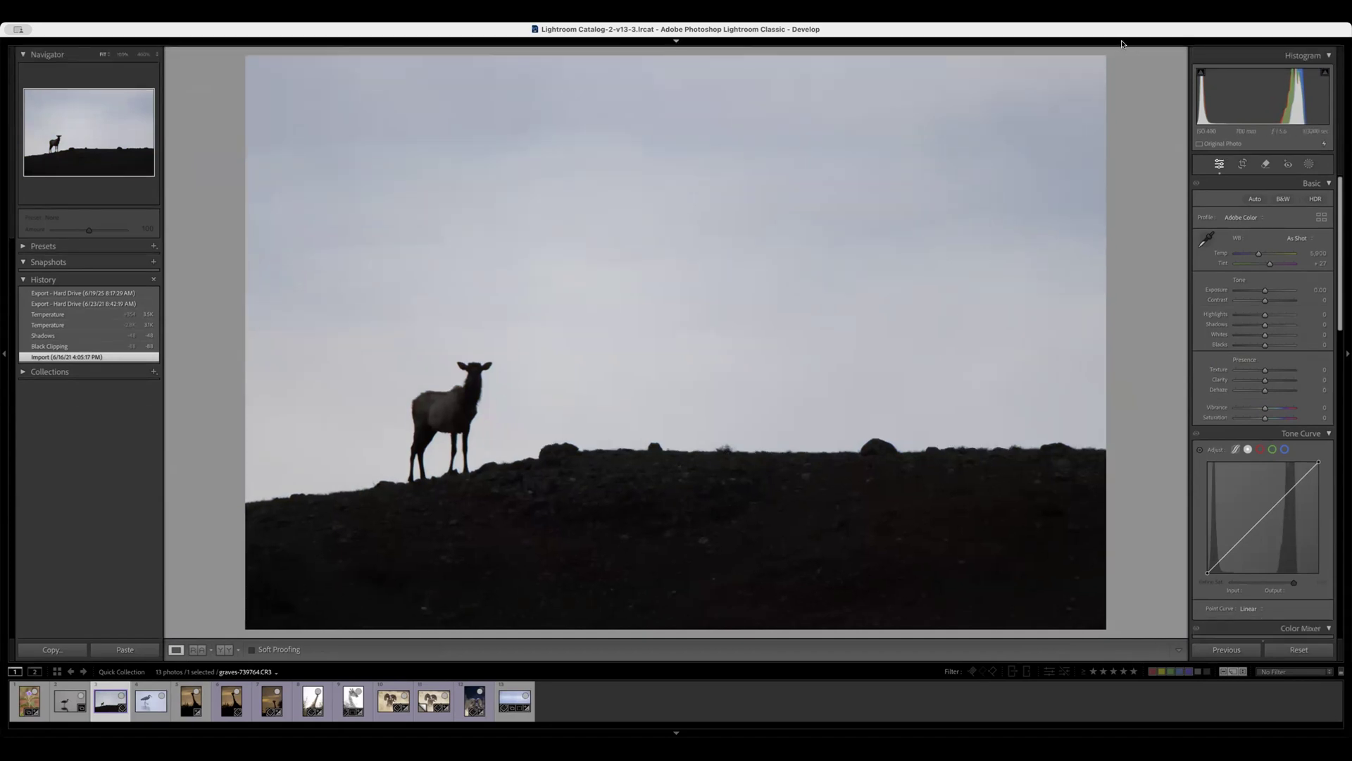
{"action": "left_click", "coordinate": [1134, 43]}
{"action": "left_click", "coordinate": [1138, 60]}
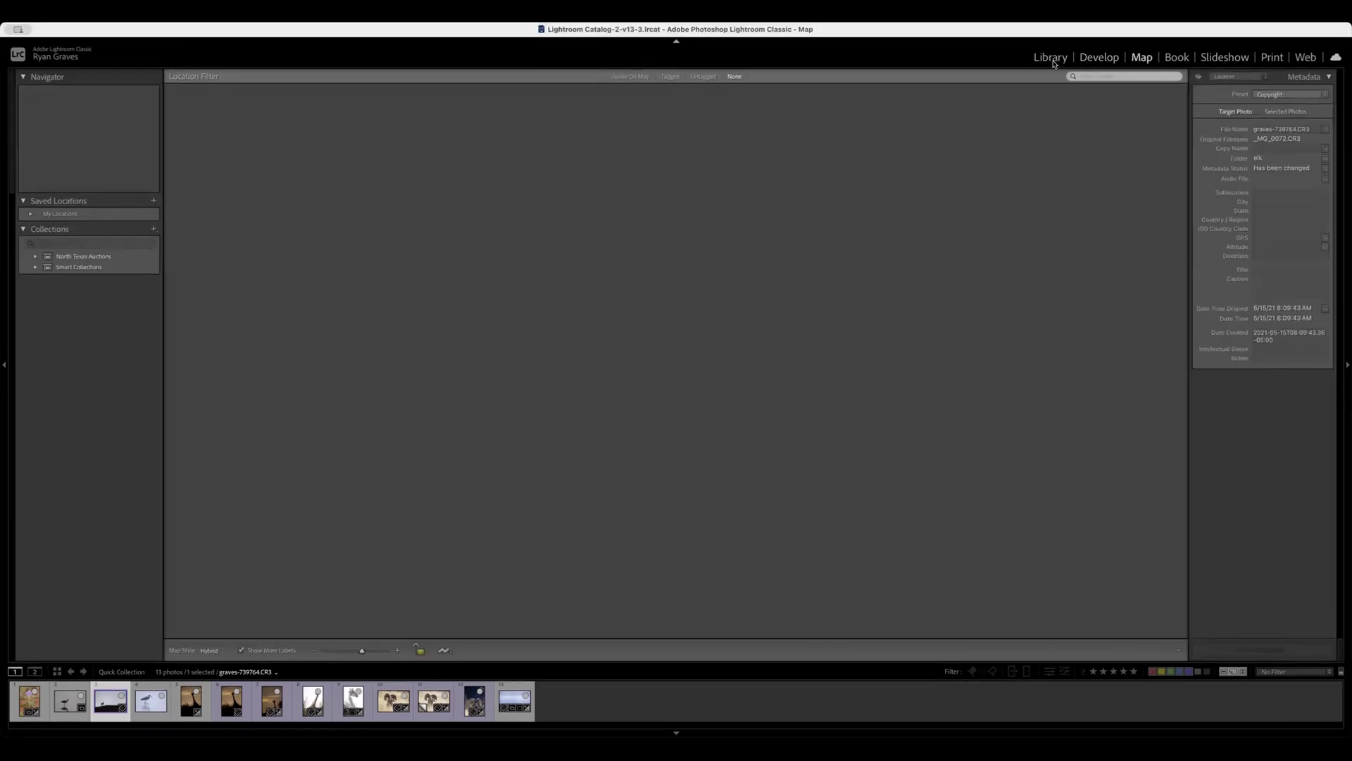
{"action": "left_click", "coordinate": [1052, 62]}
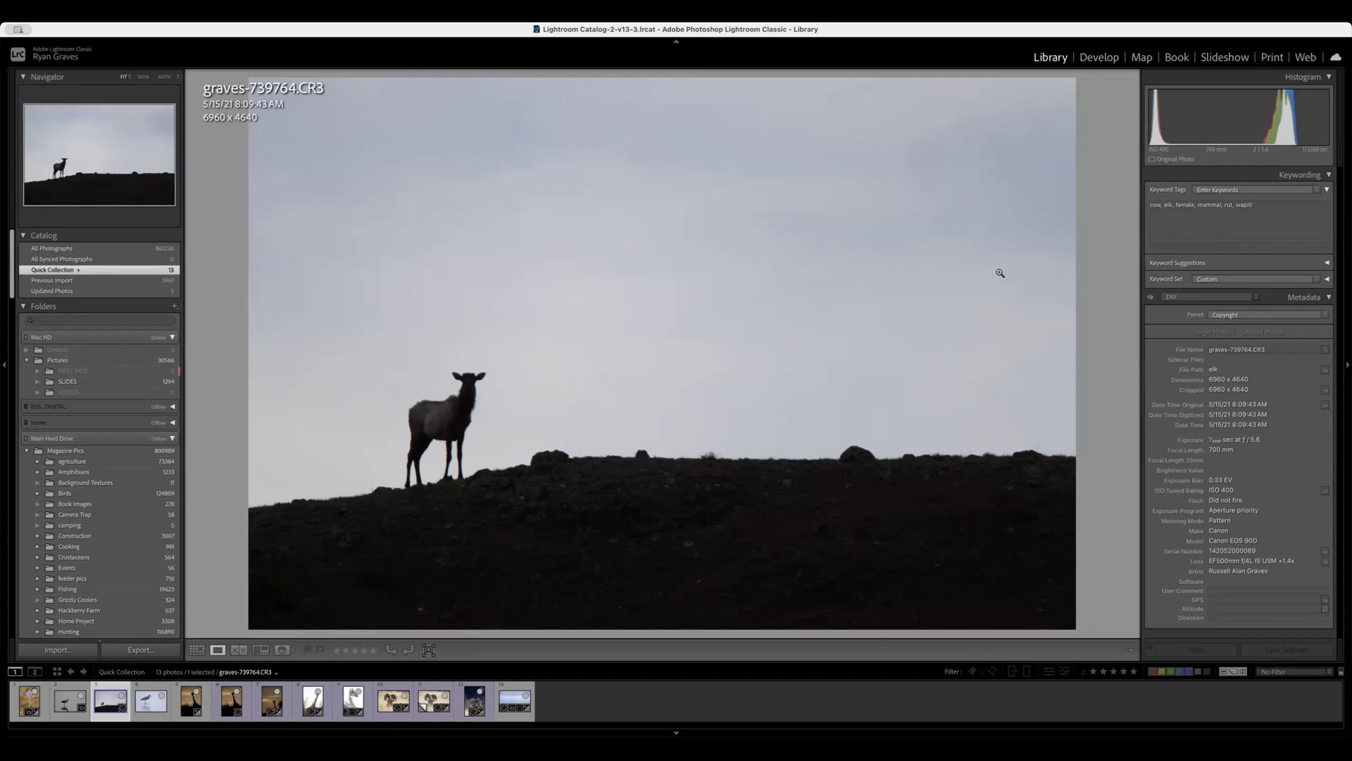
Develop the elk as a silhouette with Shadows −41 and Blacks −71, and warm the temperature to about 14,200.
{"action": "left_click", "coordinate": [1100, 57]}
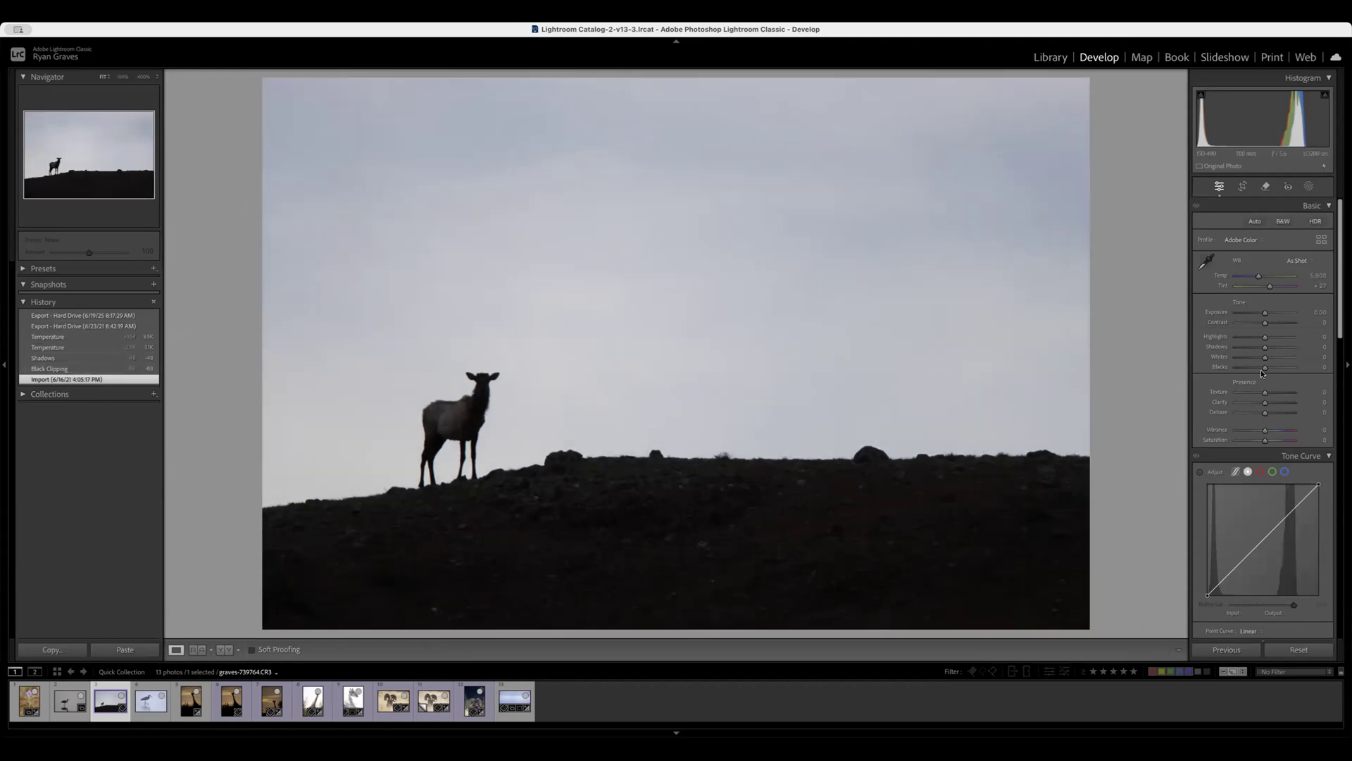
{"action": "mouse_move", "coordinate": [1262, 372]}
{"action": "left_mouse_down"}
{"action": "mouse_move", "coordinate": [1241, 369]}
{"action": "mouse_move", "coordinate": [1254, 347]}
{"action": "left_mouse_up"}
{"action": "mouse_move", "coordinate": [1259, 276]}
{"action": "left_mouse_down"}
{"action": "mouse_move", "coordinate": [1241, 276]}
{"action": "mouse_move", "coordinate": [1283, 278]}
{"action": "left_mouse_up"}
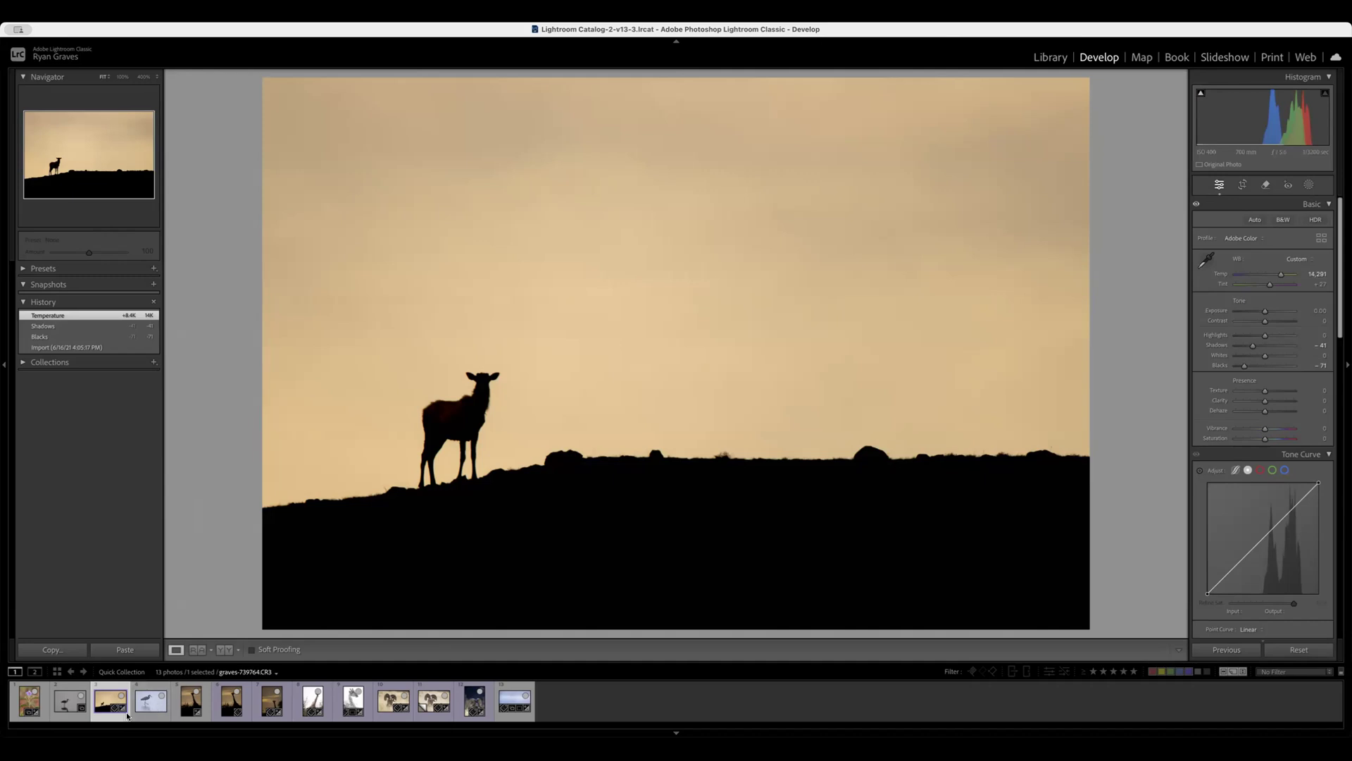
Open the wading egret photo graves-765031.CR3 for editing in the Develop module.
{"action": "left_click", "coordinate": [148, 705]}
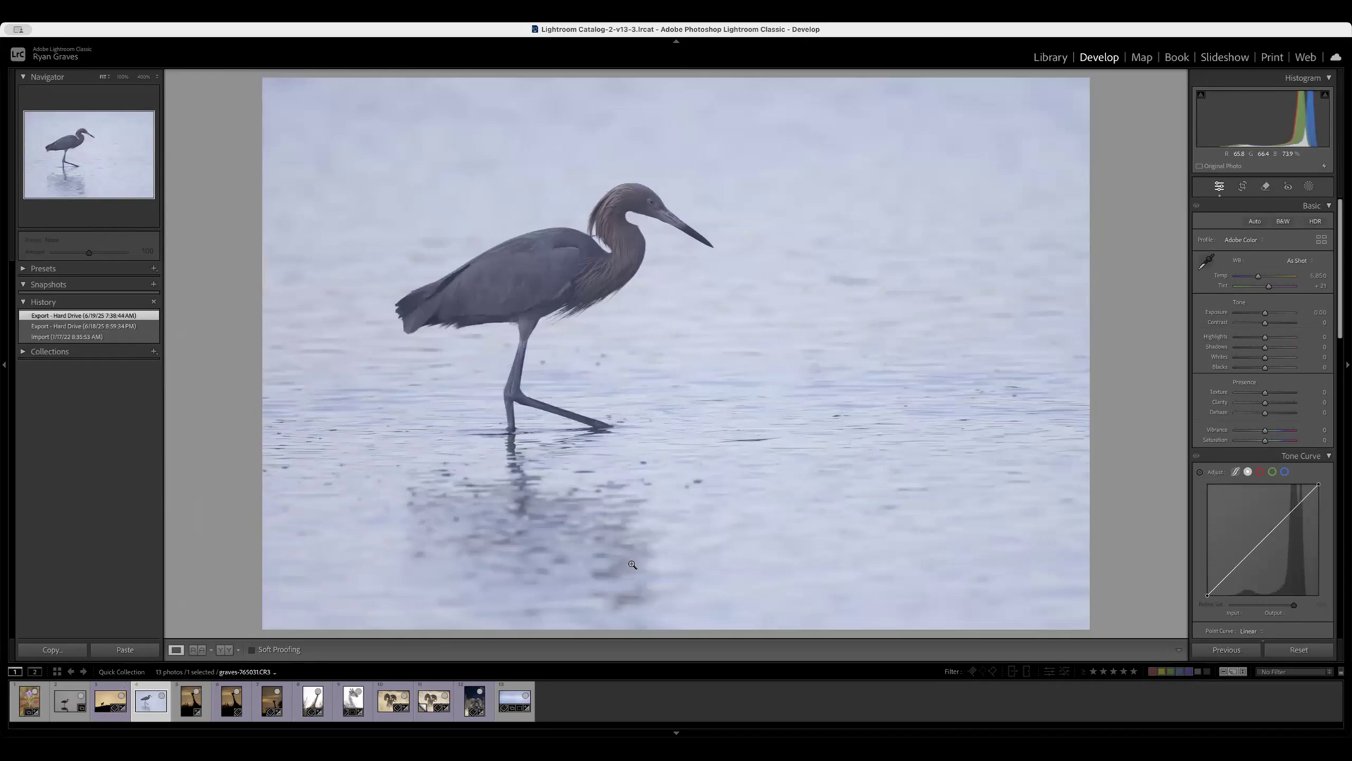
{"action": "left_click", "coordinate": [1126, 41]}
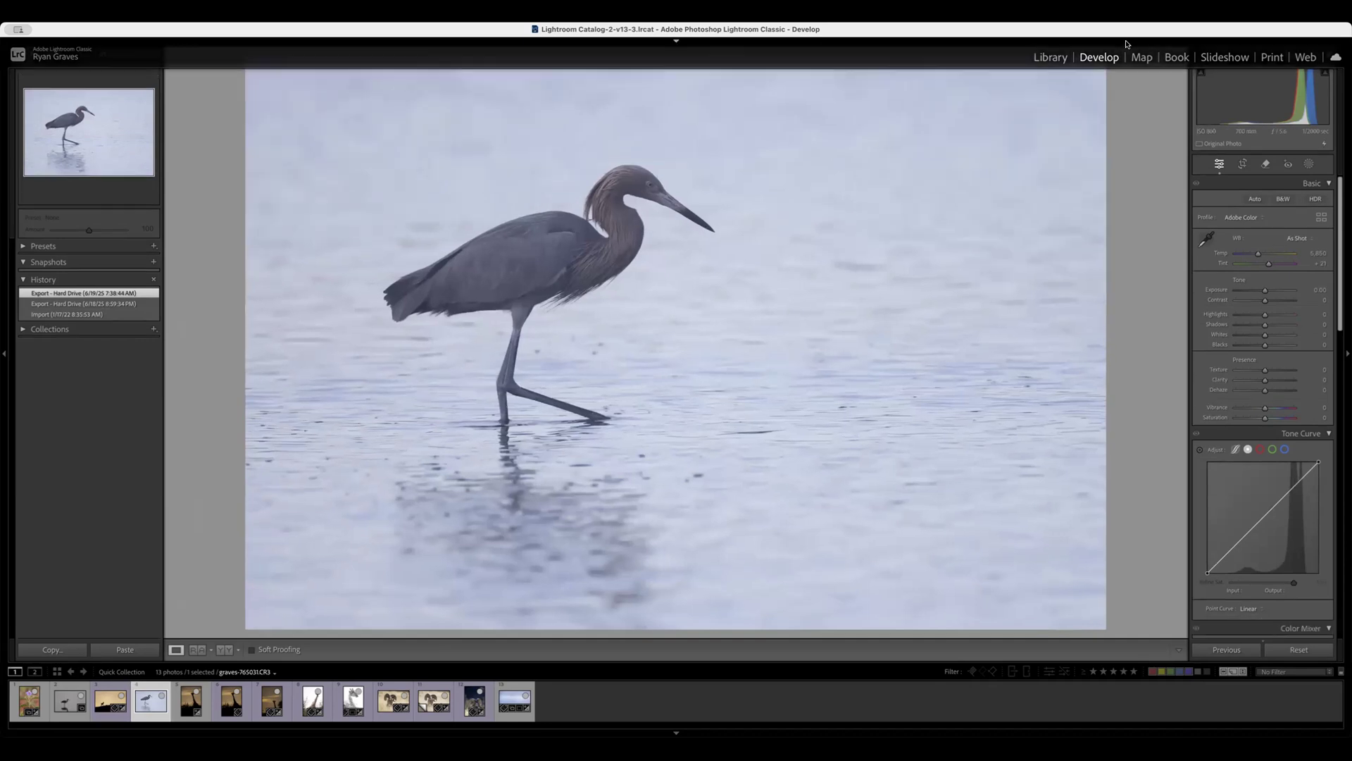
{"action": "left_click", "coordinate": [1127, 41]}
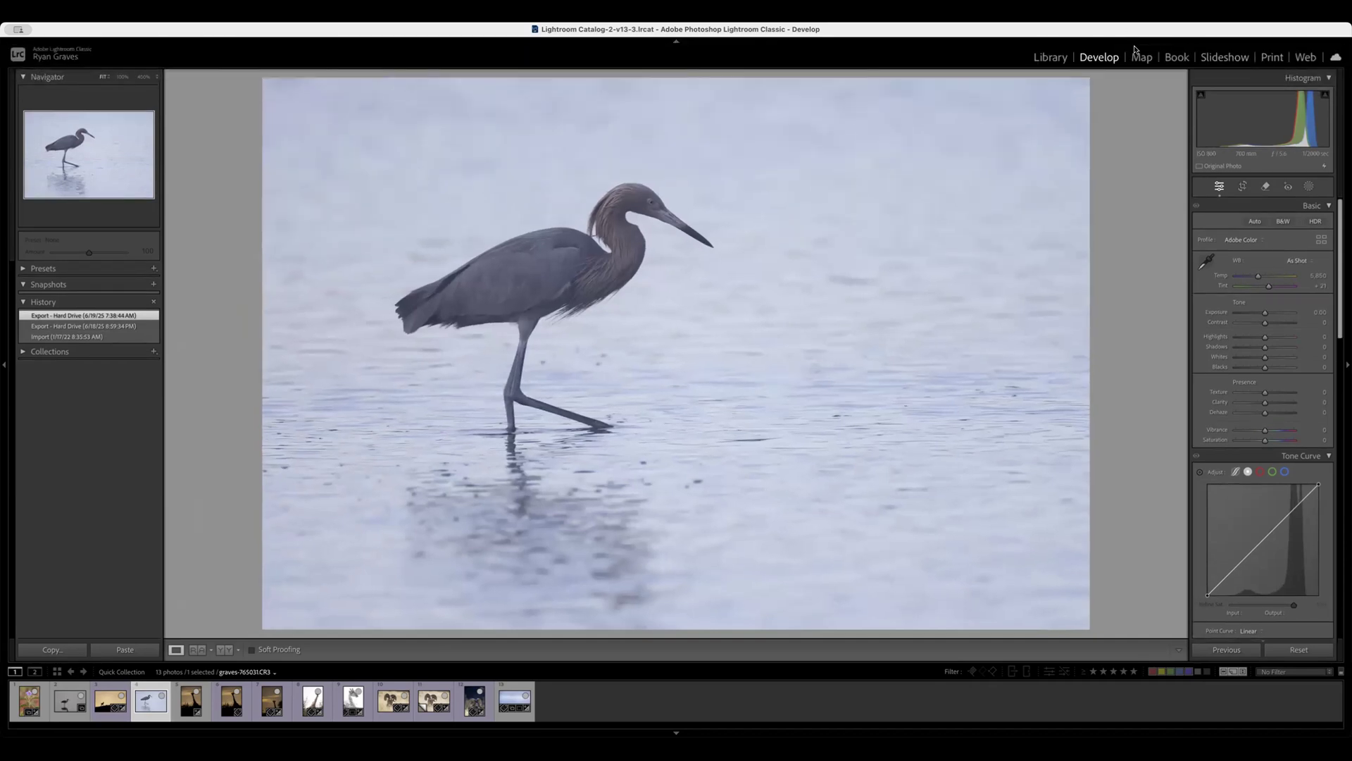
{"action": "left_click", "coordinate": [1056, 57]}
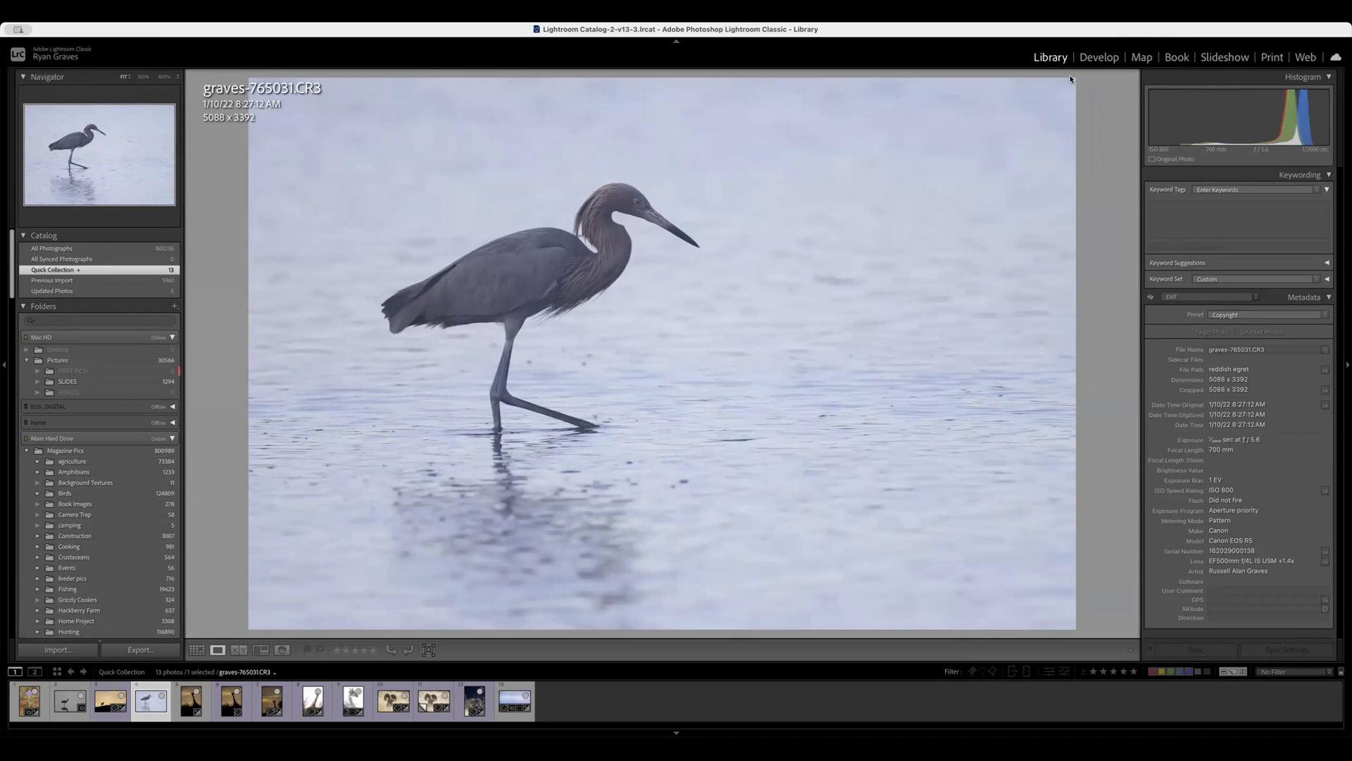
{"action": "left_click", "coordinate": [1096, 60]}
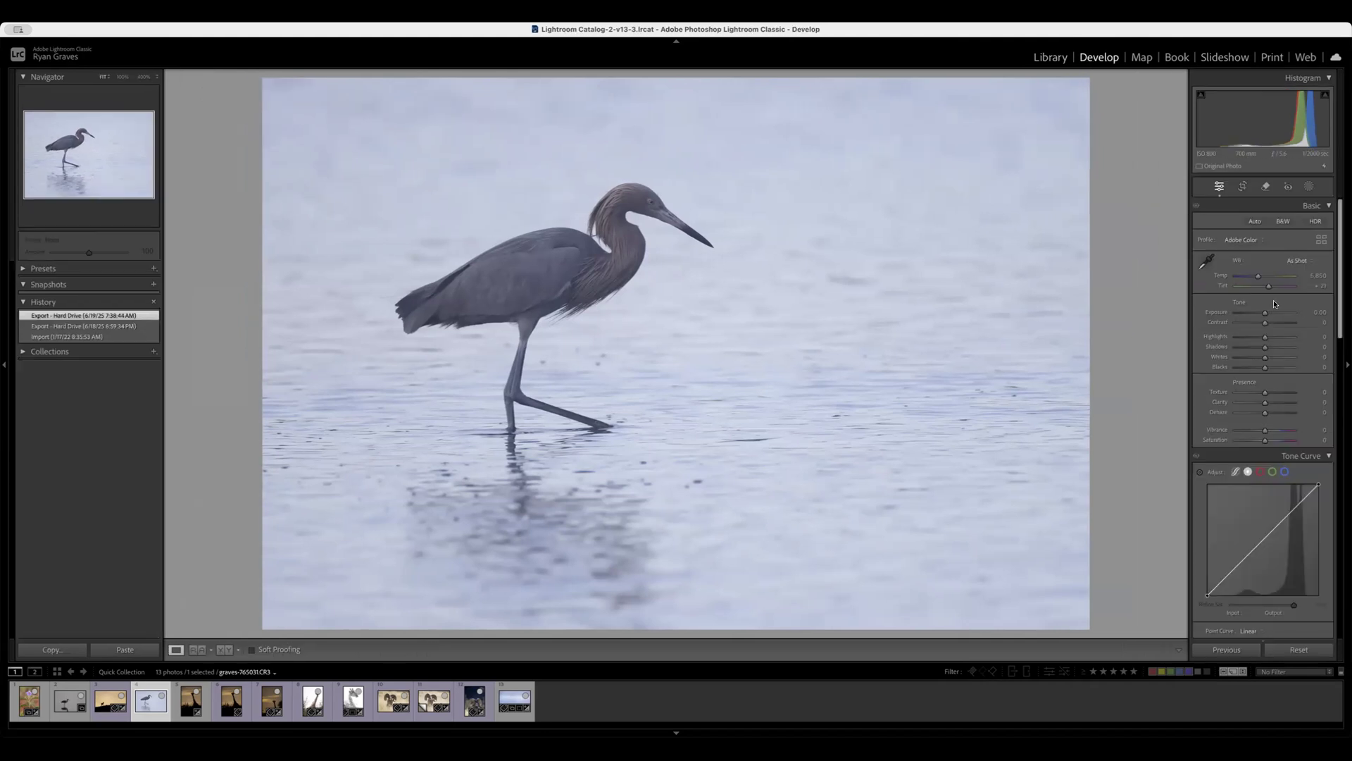
Convert the egret photo to black and white, using automatic tone settings with Exposure set to +0.80.
{"action": "left_click", "coordinate": [1256, 222]}
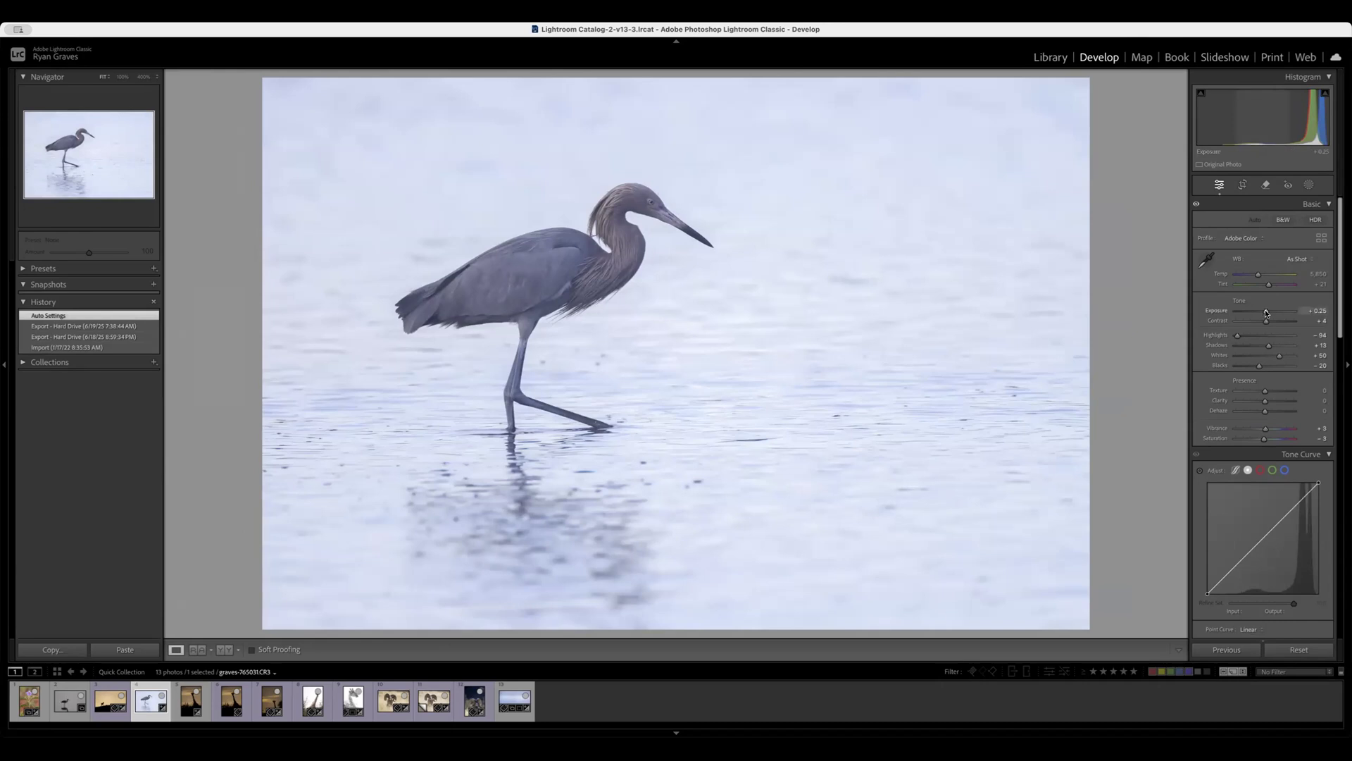
{"action": "left_click_drag", "start_coordinate": [1266, 313], "coordinate": [1270, 311]}
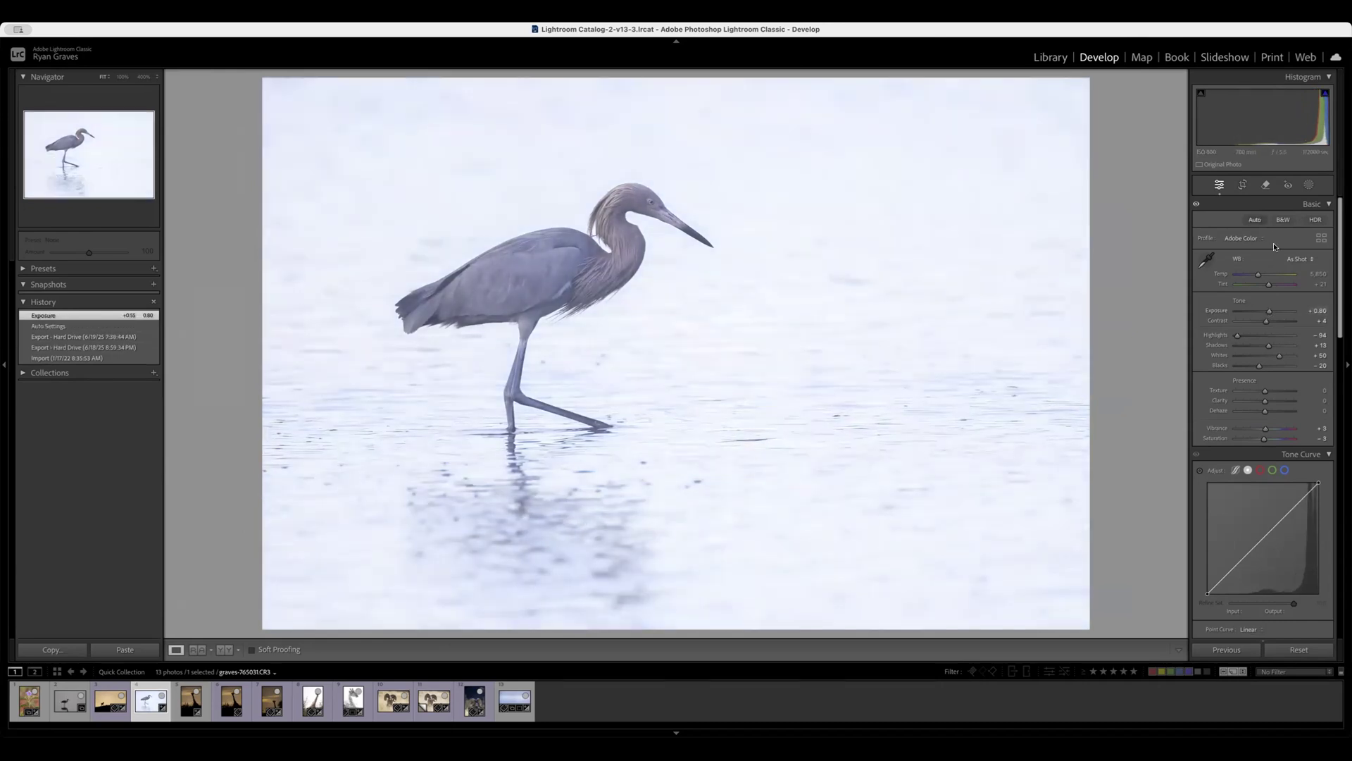
{"action": "left_click", "coordinate": [1282, 219]}
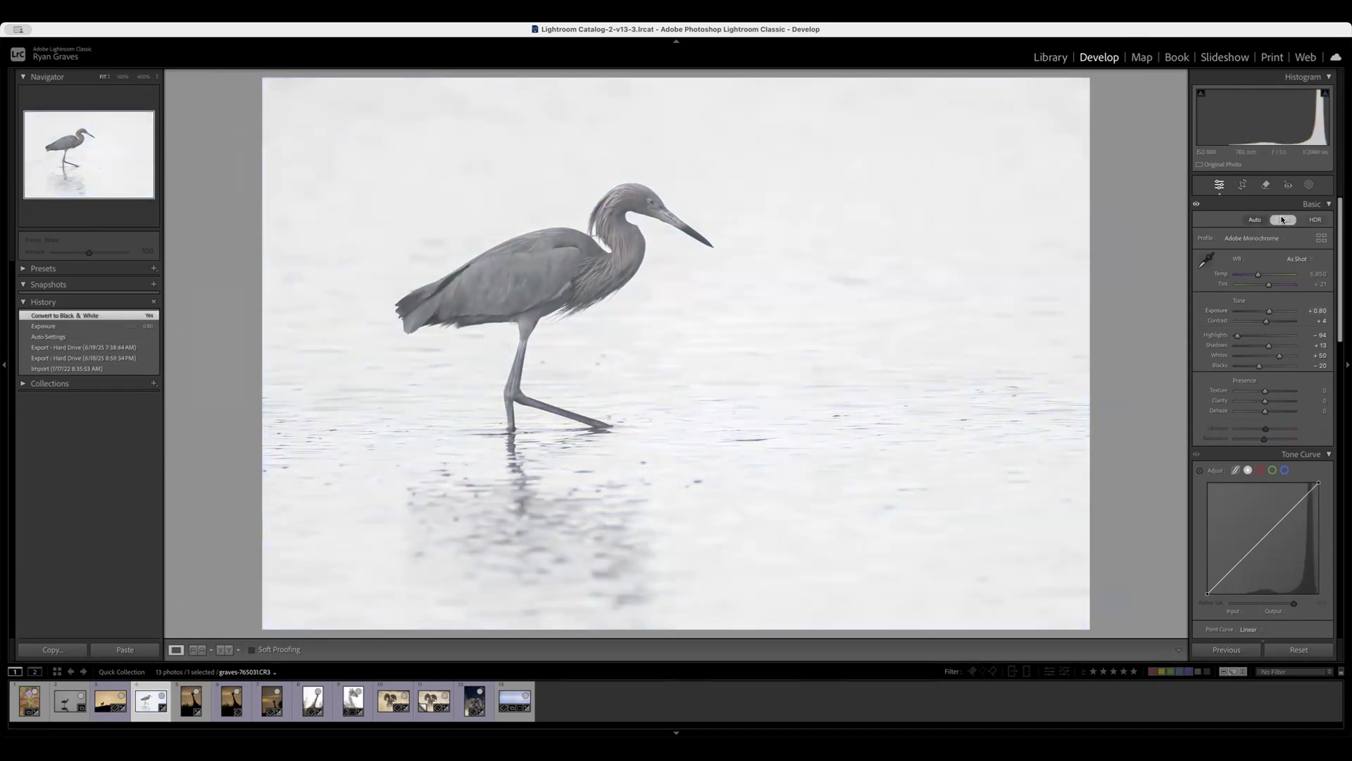
Crop the photo tighter around the egret, keeping the original aspect ratio.
{"action": "left_click", "coordinate": [1243, 185]}
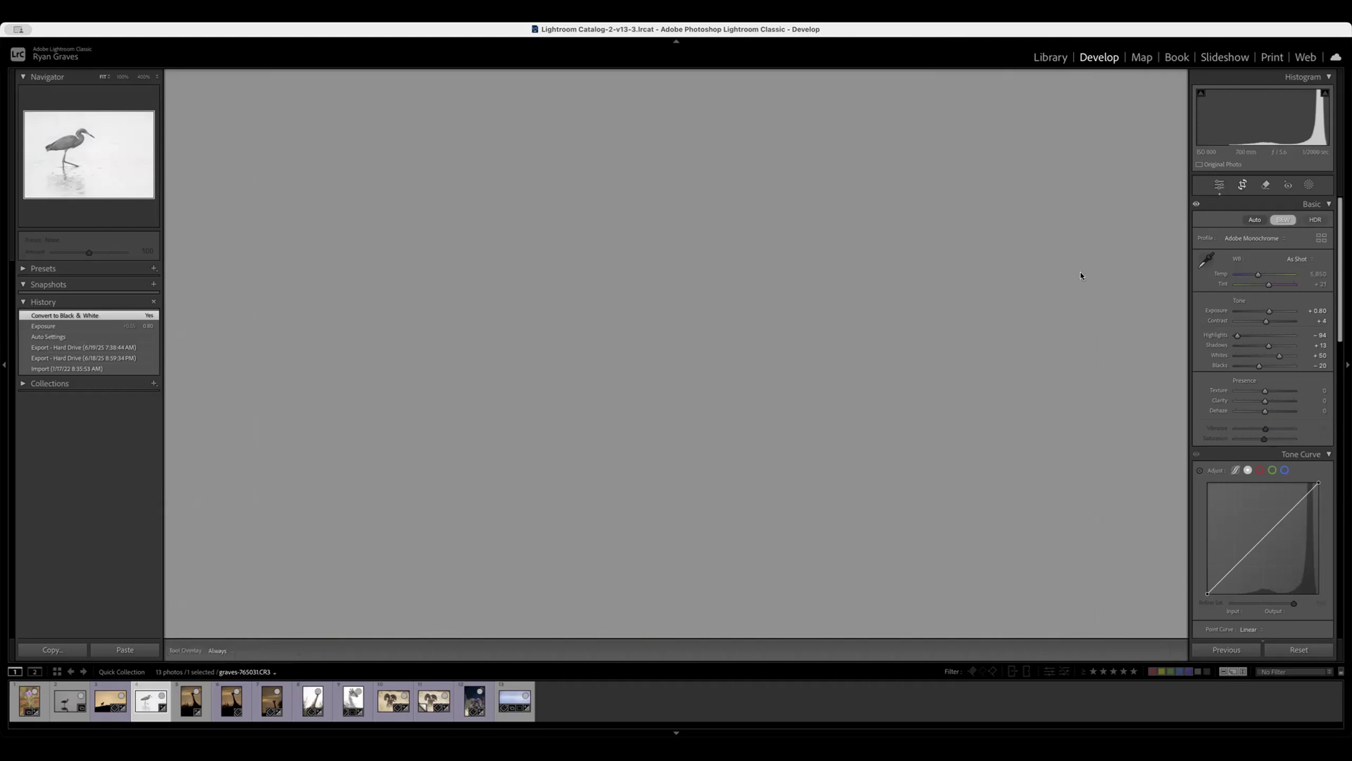
{"action": "left_click_drag", "start_coordinate": [1080, 624], "coordinate": [1014, 582]}
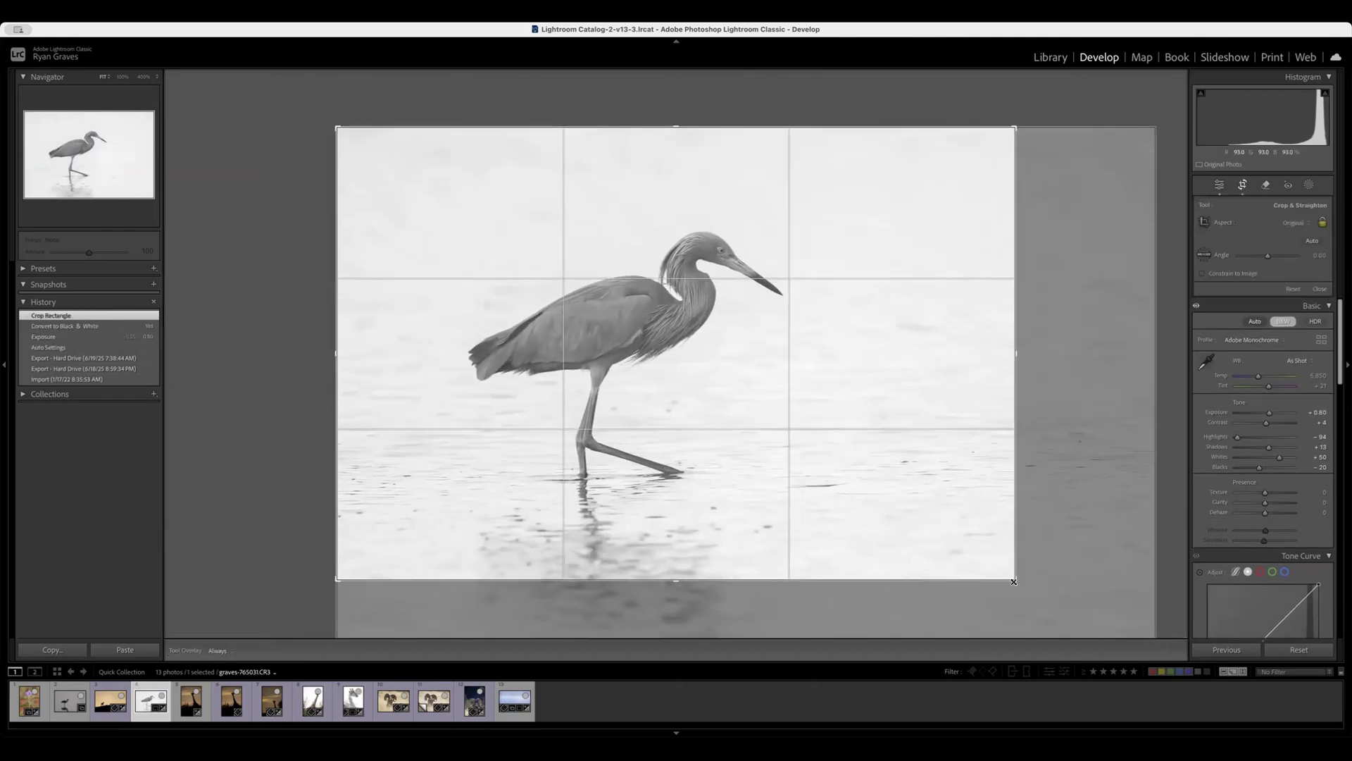
{"action": "key", "text": "Return"}
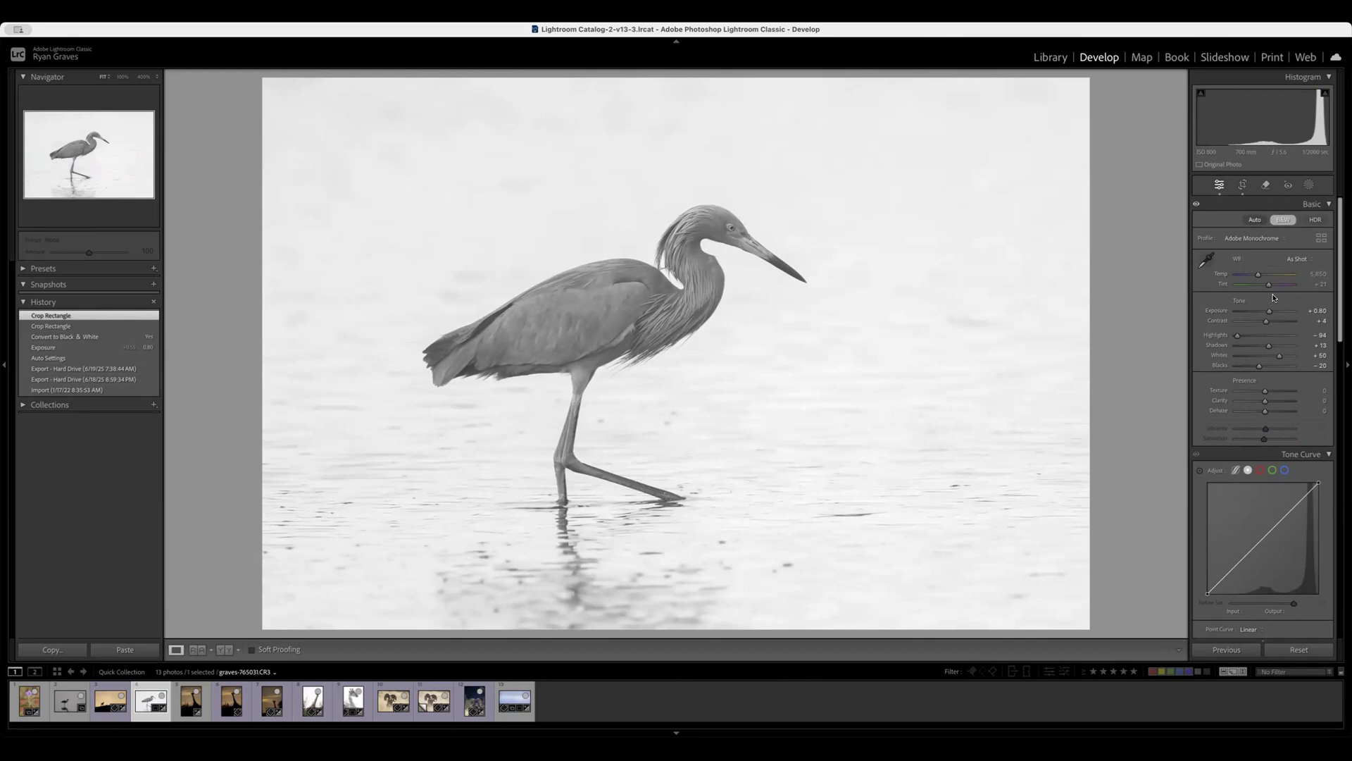
Refine the black-and-white egret photo's tones with Highlights −99, Shadows −7, Blacks +7 and Whites +44.
{"action": "left_click_drag", "start_coordinate": [1238, 338], "coordinate": [1236, 337]}
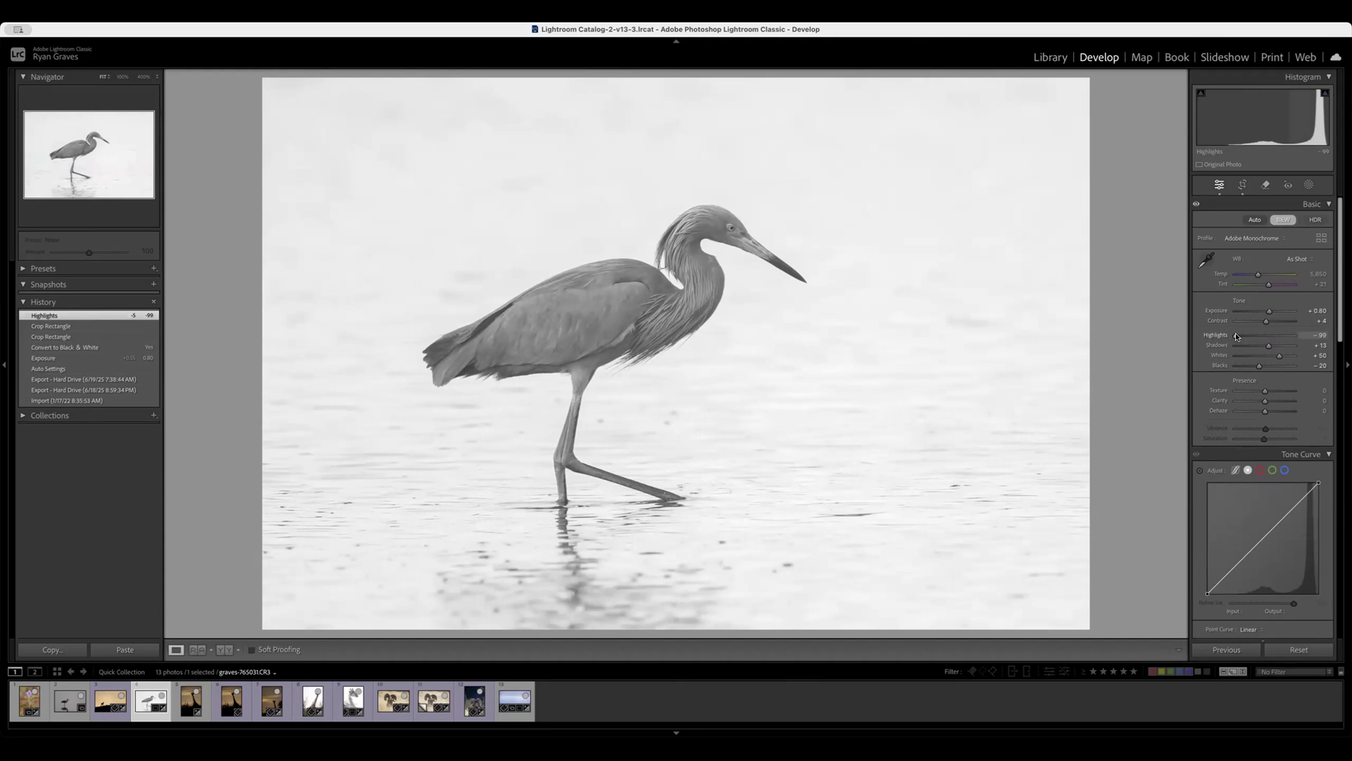
{"action": "left_click_drag", "start_coordinate": [1269, 348], "coordinate": [1263, 347]}
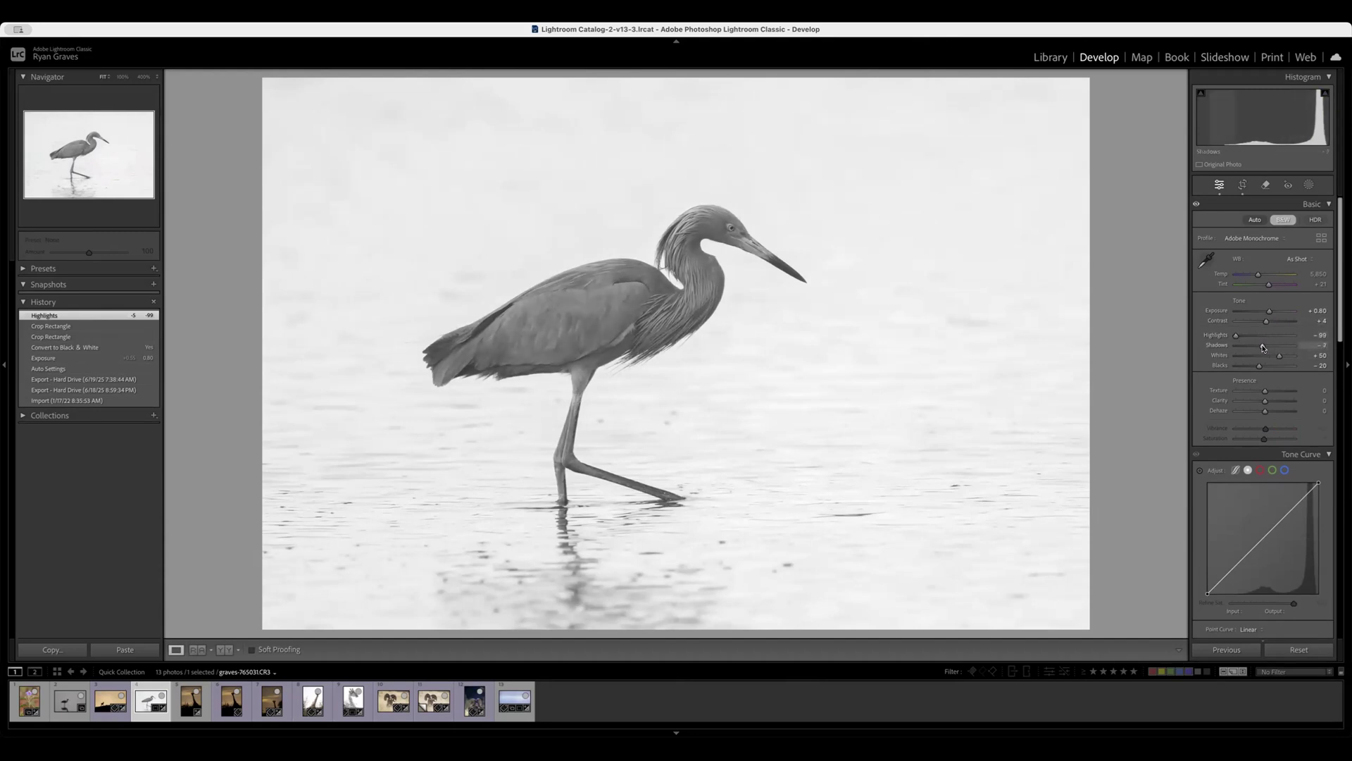
{"action": "left_click_drag", "start_coordinate": [1260, 366], "coordinate": [1279, 357]}
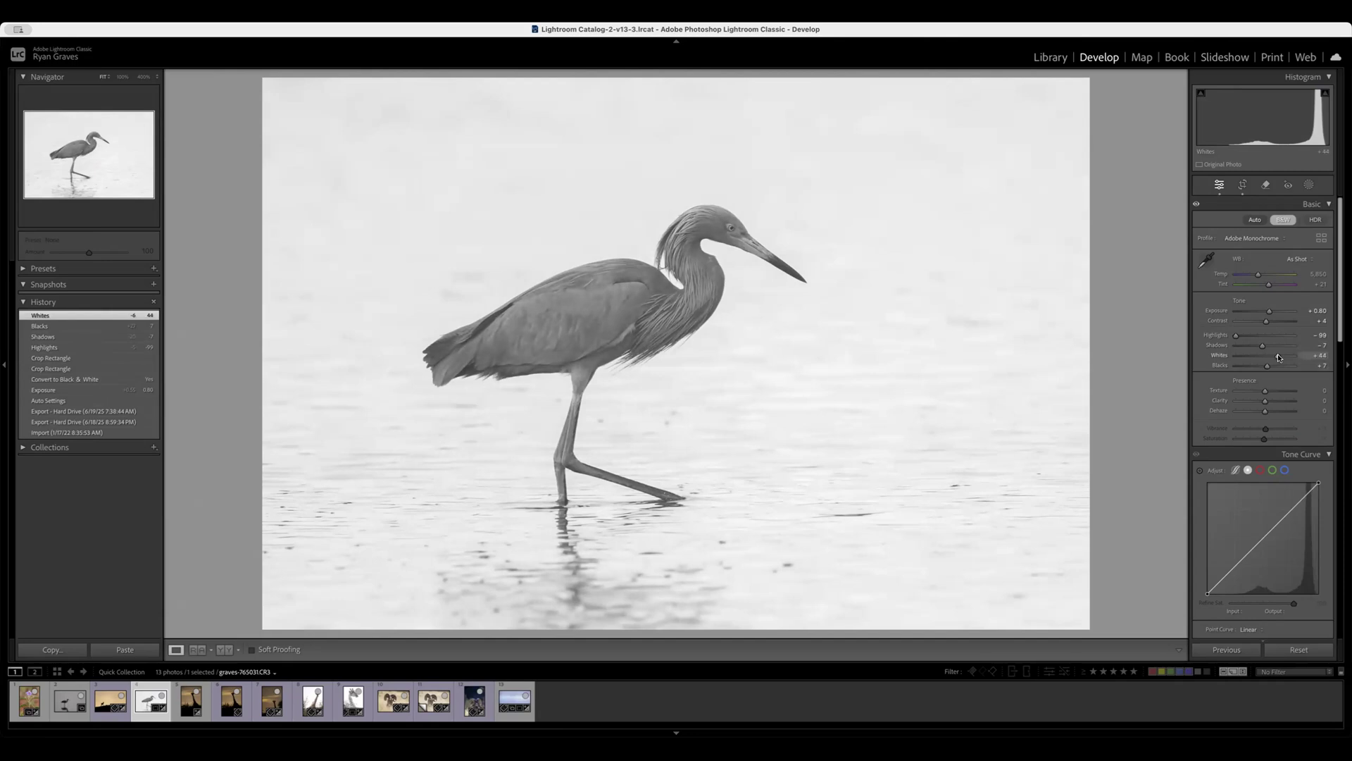
Revert the egret photo to its original imported state and return to the library grid.
{"action": "left_click", "coordinate": [101, 432]}
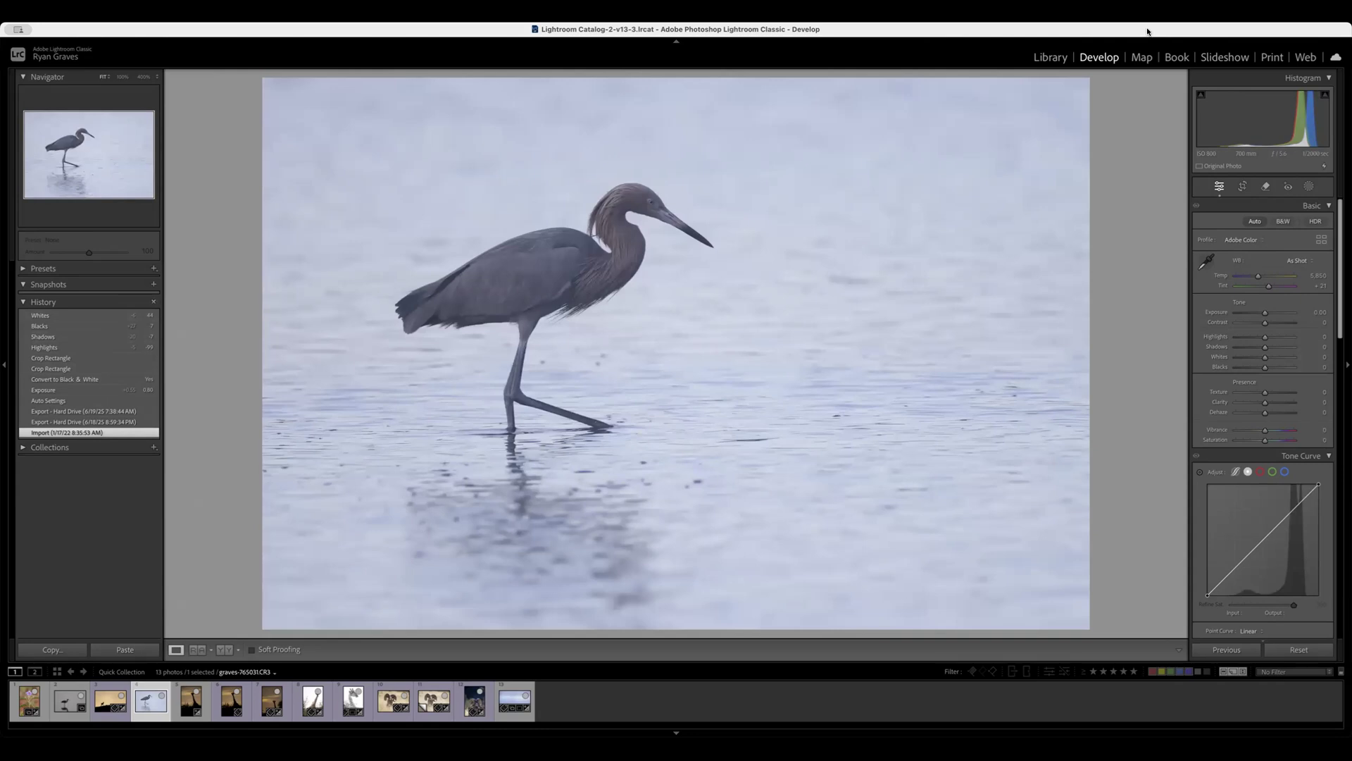
{"action": "key", "text": "e"}
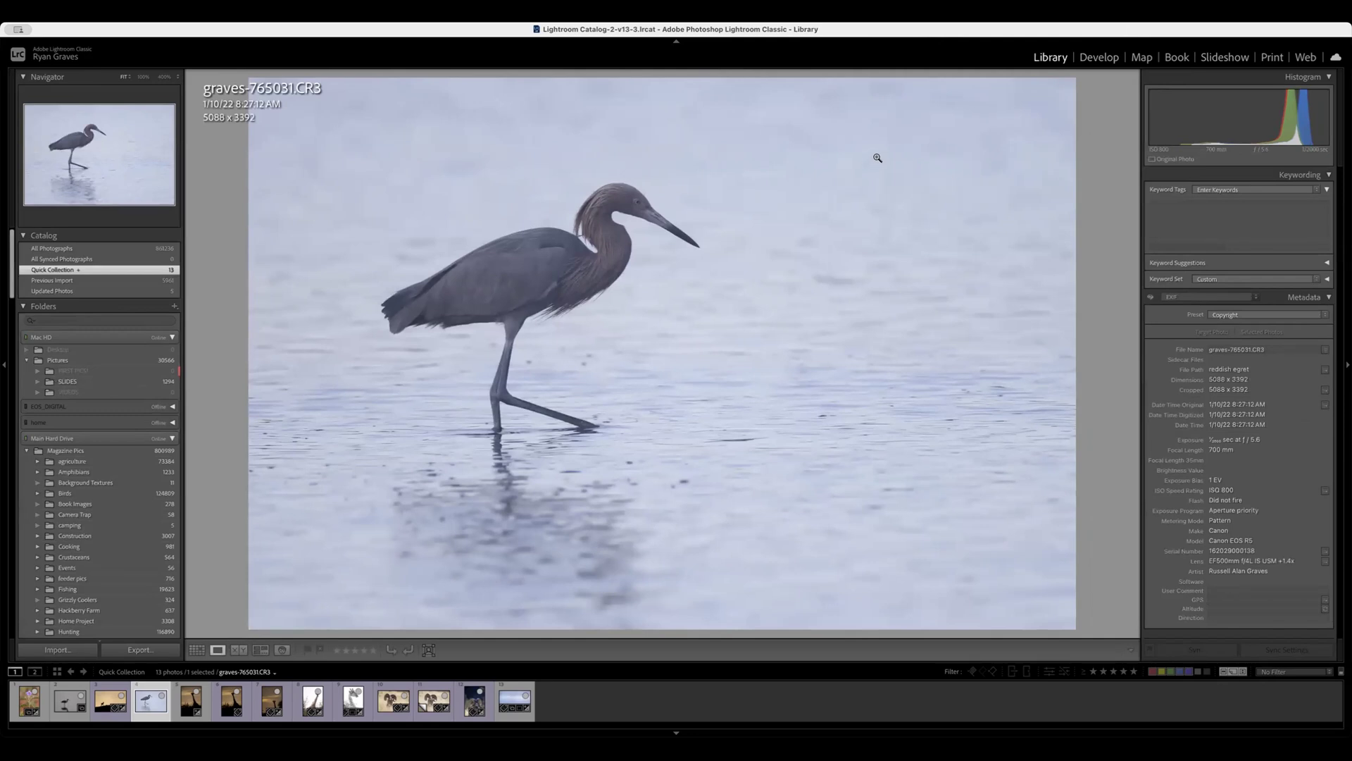
{"action": "left_click", "coordinate": [197, 650]}
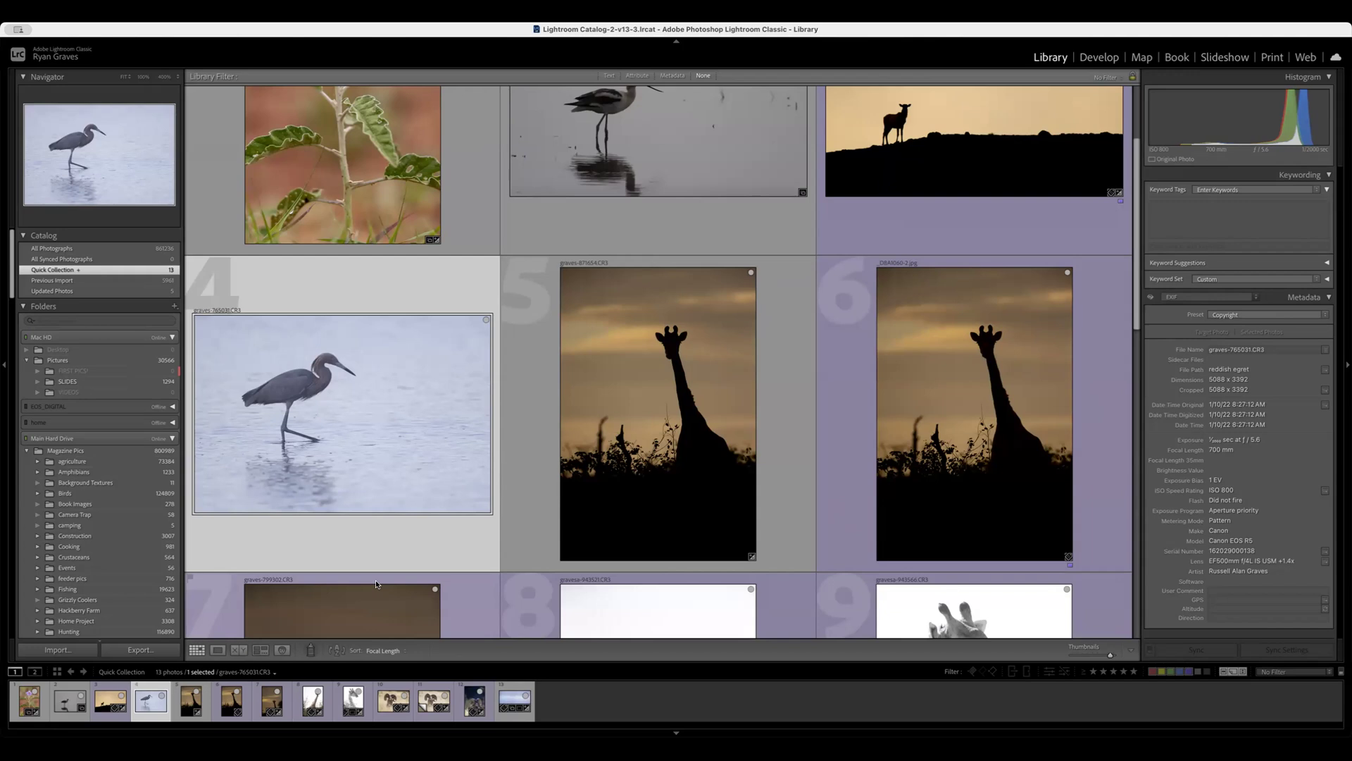
Open the standing avocet photo graves-6196.CR2 for editing in the Develop module.
{"action": "left_click", "coordinate": [682, 186]}
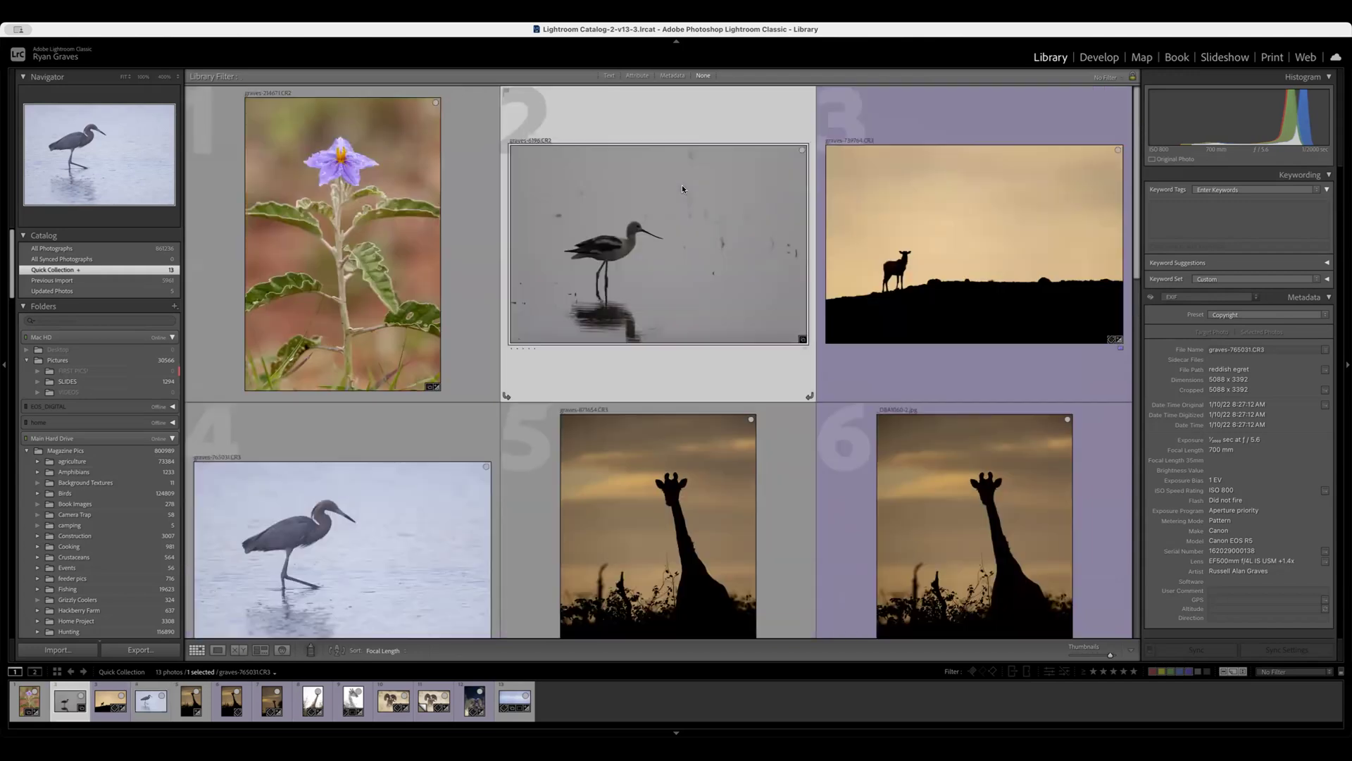
{"action": "double_click", "coordinate": [681, 184]}
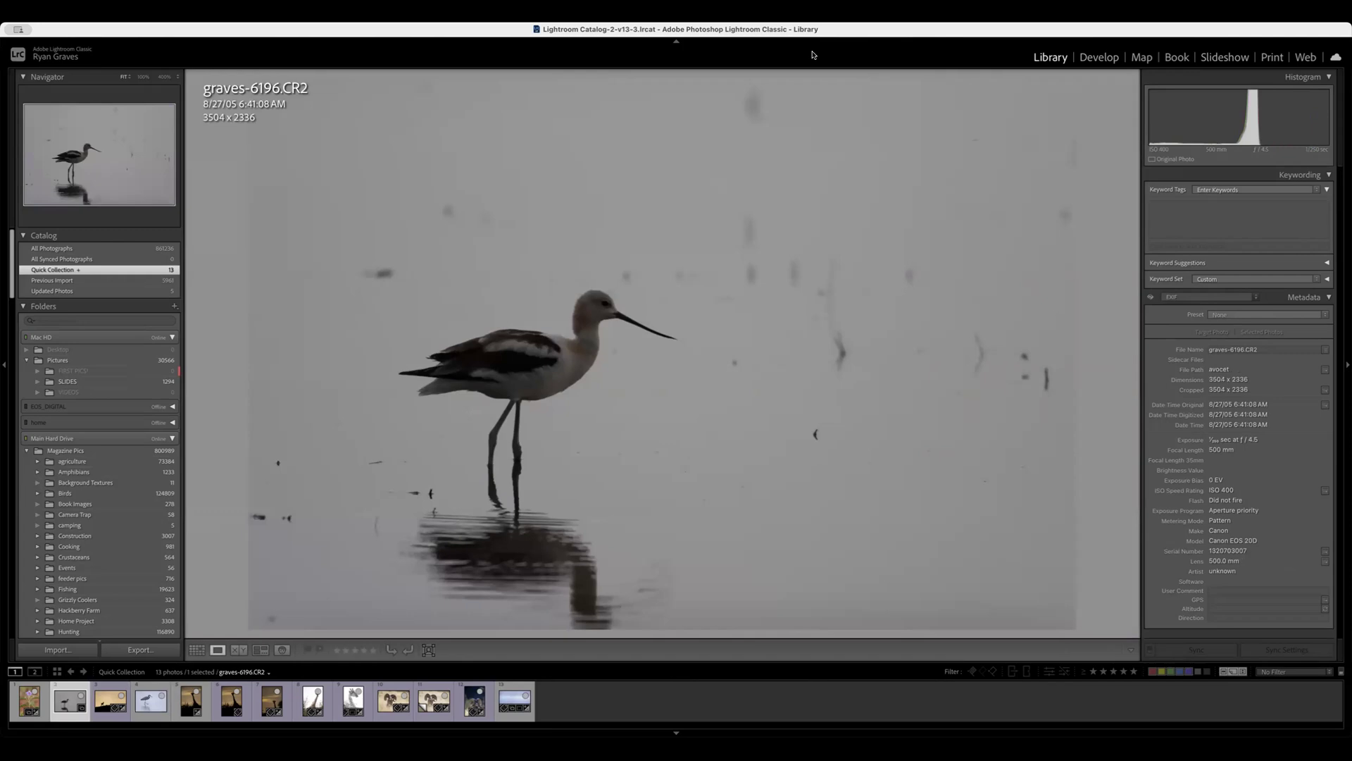
{"action": "left_click", "coordinate": [1098, 57]}
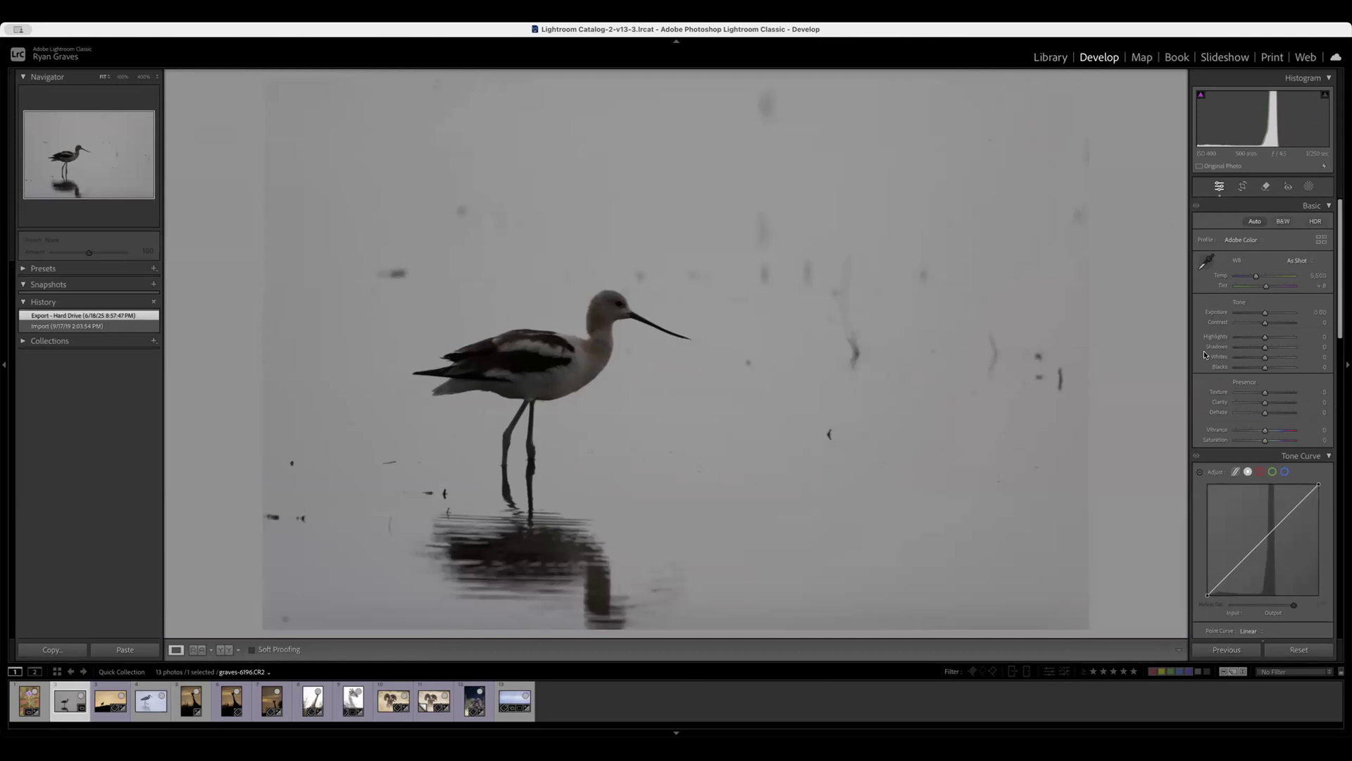
Develop the avocet as a cool silhouette from automatic tone settings, with Exposure 0, Highlights −48, Shadows −39, Blacks −100 and temperature 4,597.
{"action": "left_click", "coordinate": [1254, 221]}
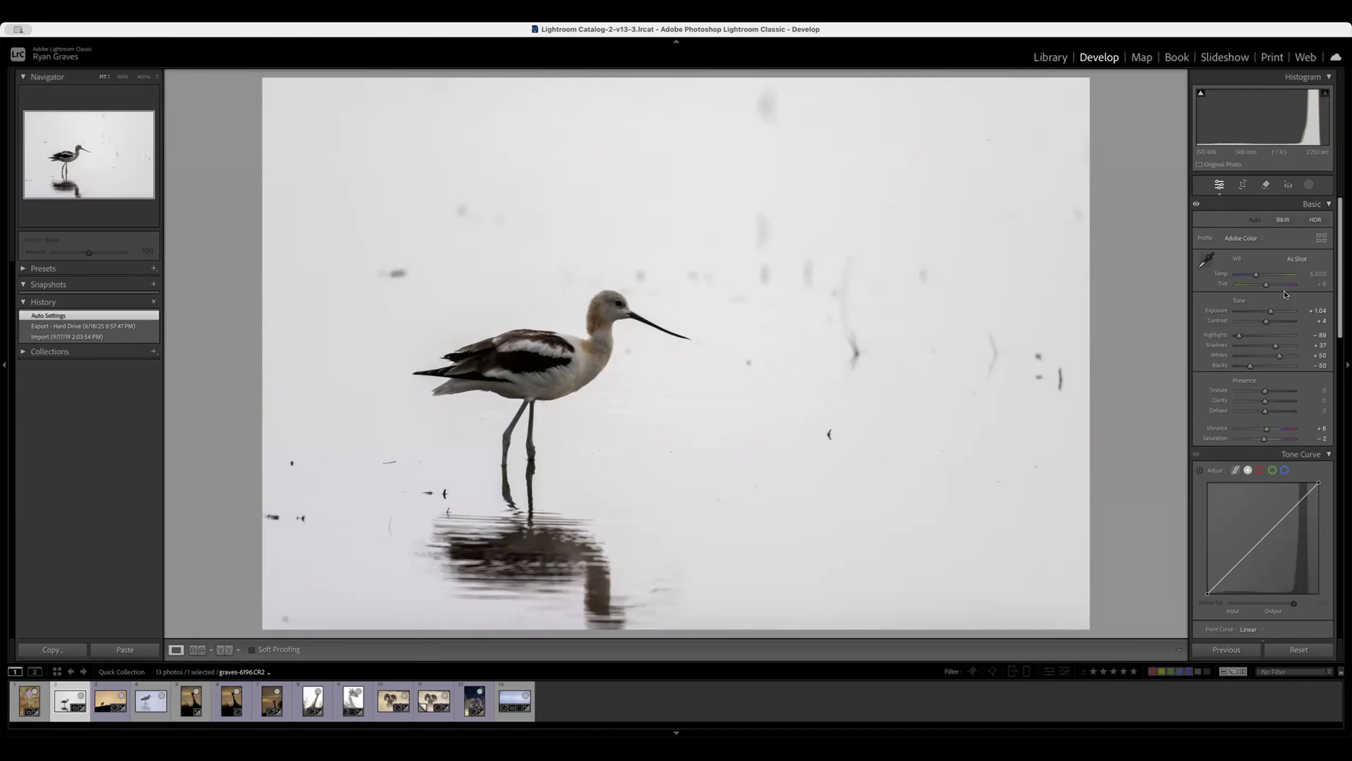
{"action": "double_click", "coordinate": [1271, 310]}
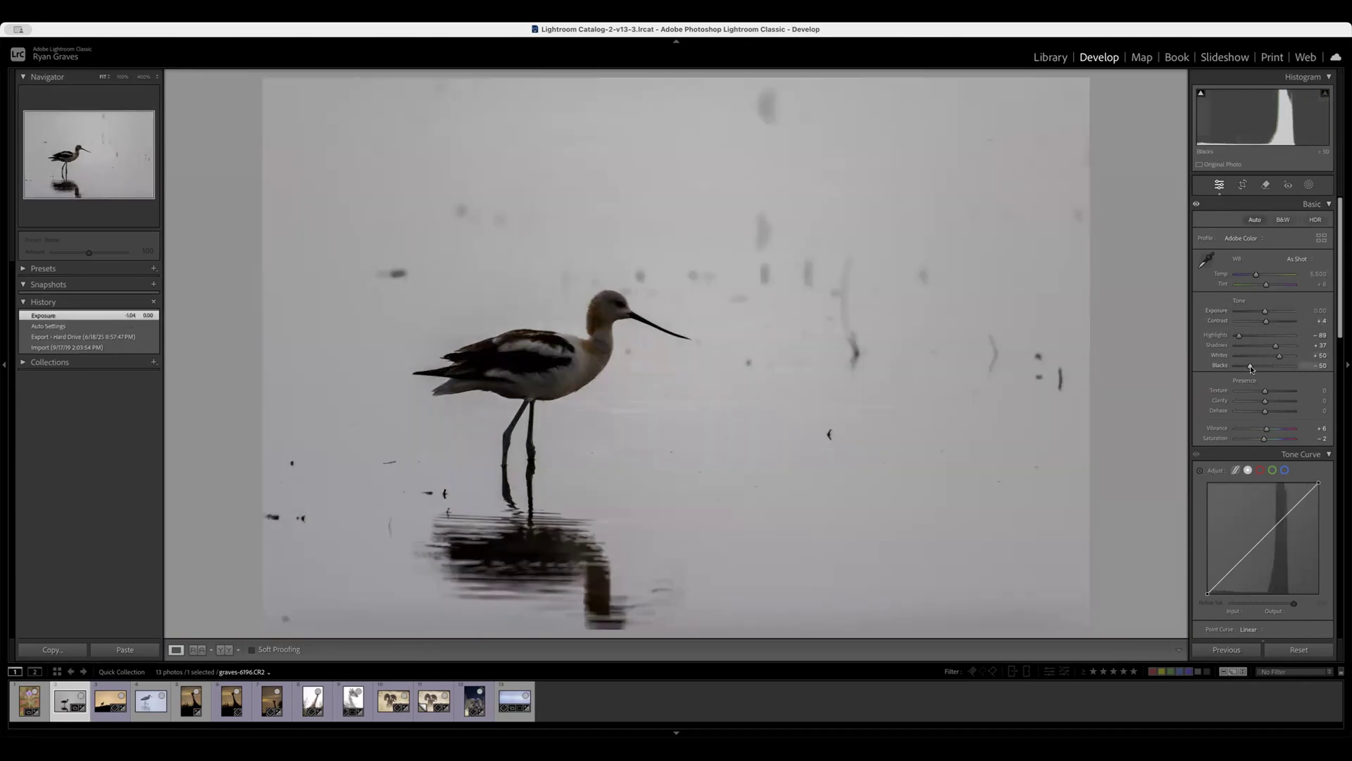
{"action": "left_click_drag", "start_coordinate": [1250, 368], "coordinate": [1251, 335]}
{"action": "left_click_drag", "start_coordinate": [1255, 274], "coordinate": [1253, 274]}
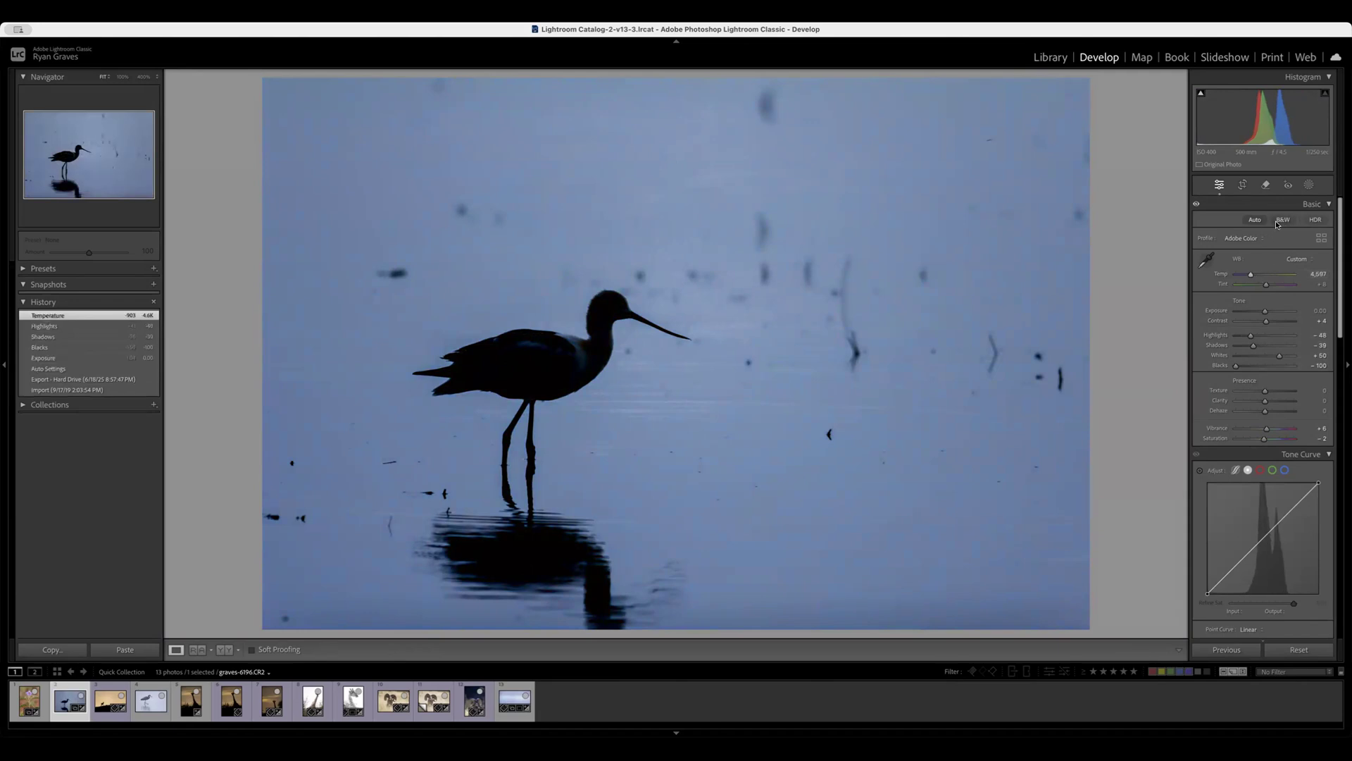
Undo the temperature and highlights changes on the avocet photo.
{"action": "key", "text": "super+z"}
{"action": "key", "text": "super+z"}
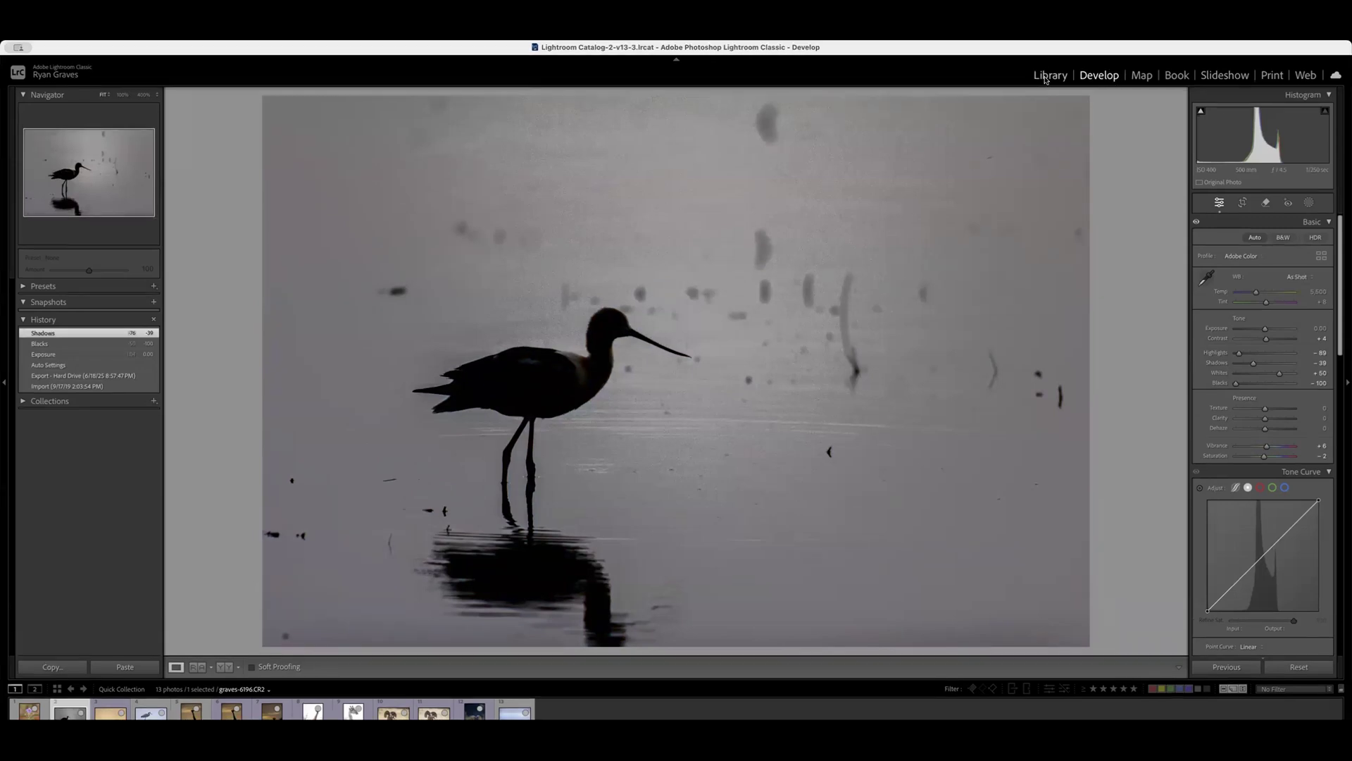
Return to the library grid and browse the remaining photos down to the bighorn rams.
{"action": "key", "text": "e"}
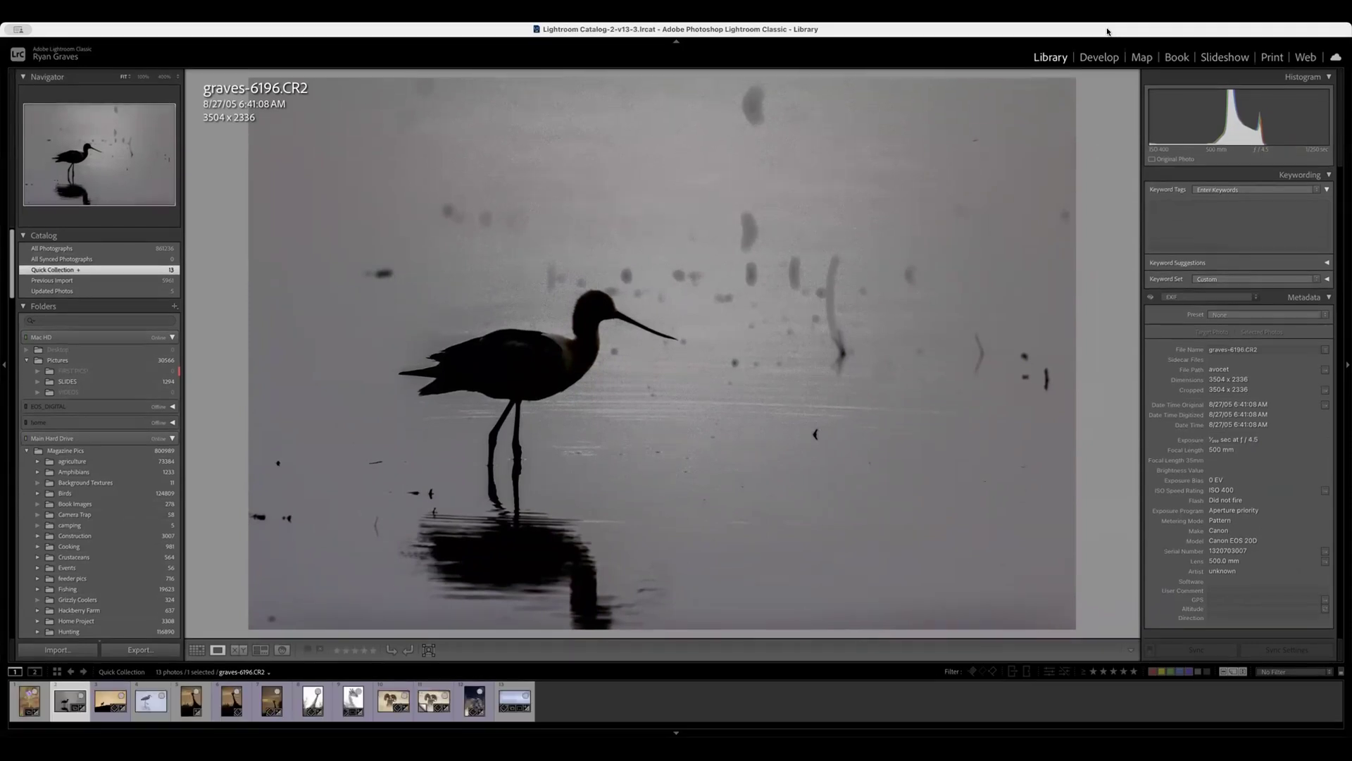
{"action": "left_click", "coordinate": [196, 649]}
{"action": "scroll", "coordinate": [750, 421], "scroll_direction": "down", "scroll_amount": 10}
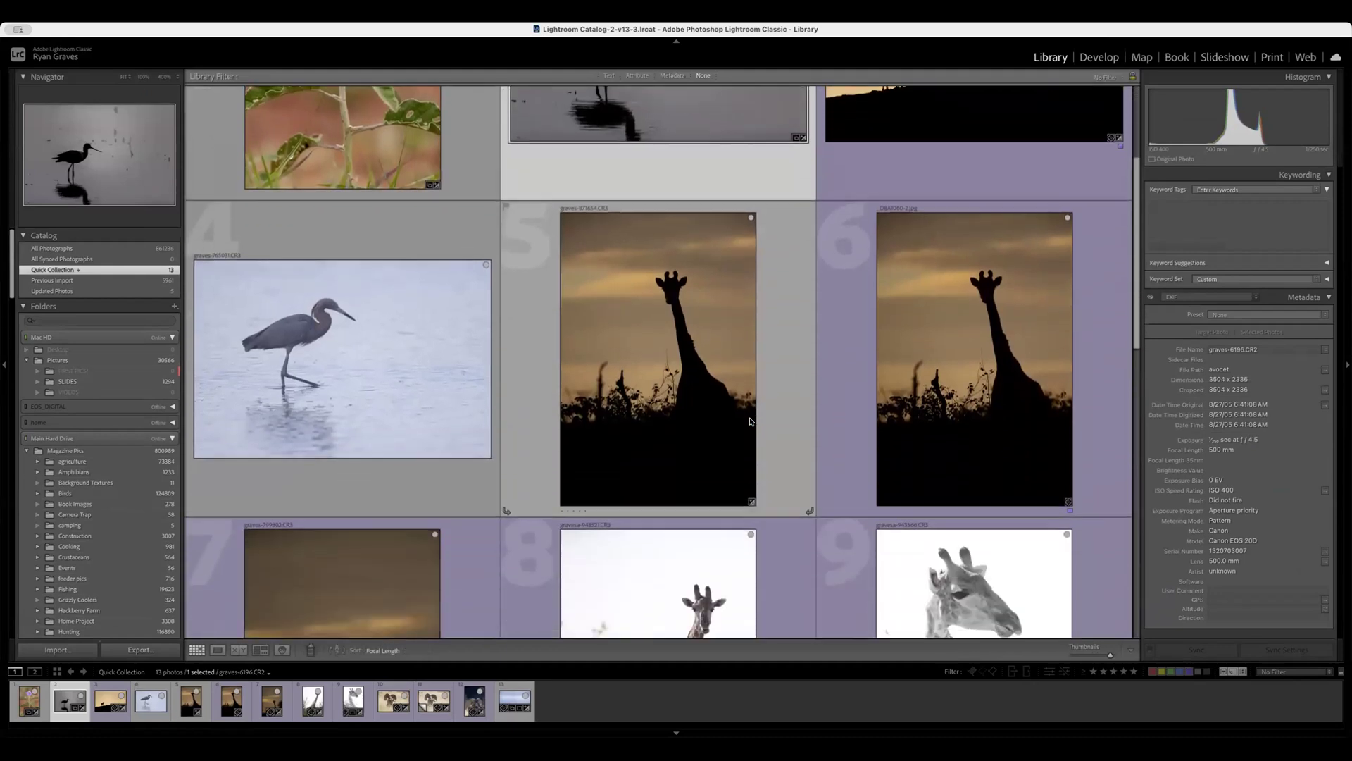
{"action": "scroll", "coordinate": [749, 421], "scroll_direction": "down", "scroll_amount": 4}
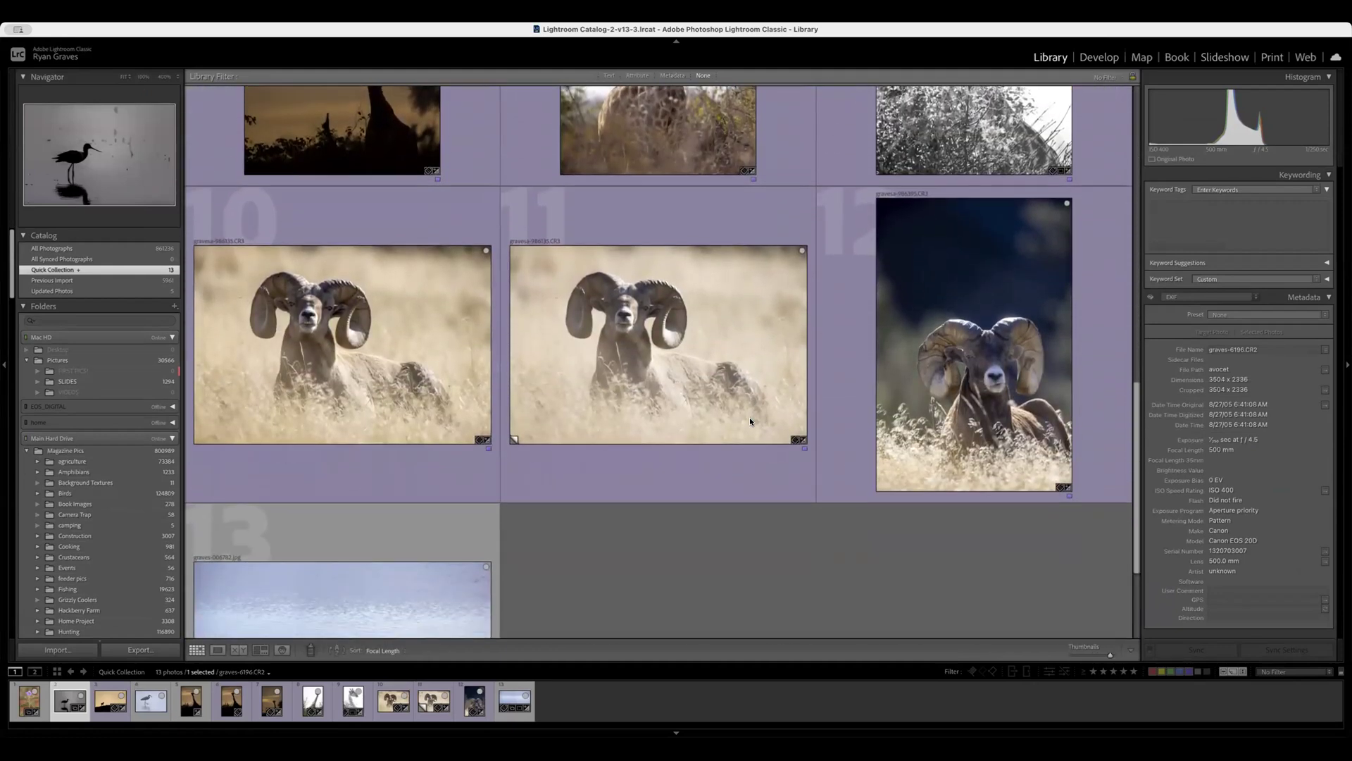
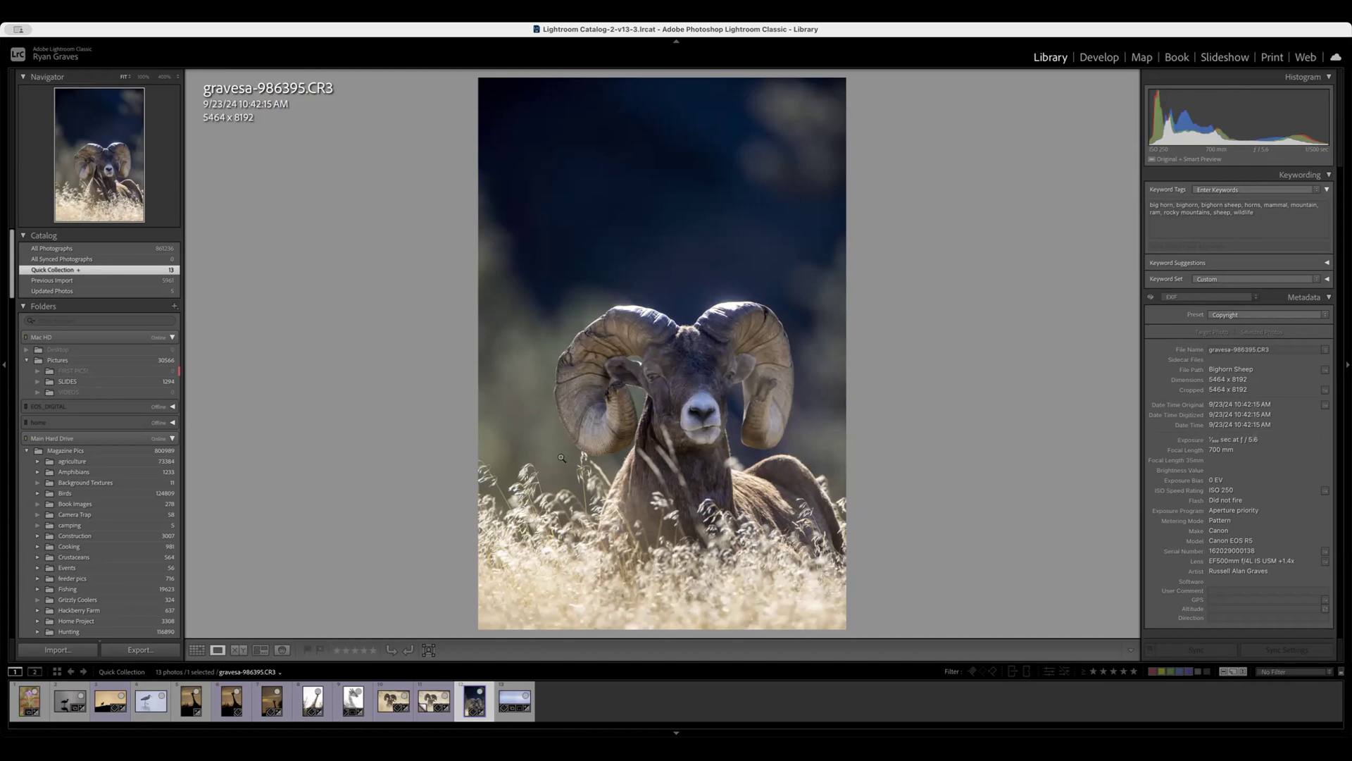
Develop the bighorn ram photo gravesa-986395.CR3 from its import state with automatic tone settings and Exposure −0.20.
{"action": "left_click", "coordinate": [1101, 56]}
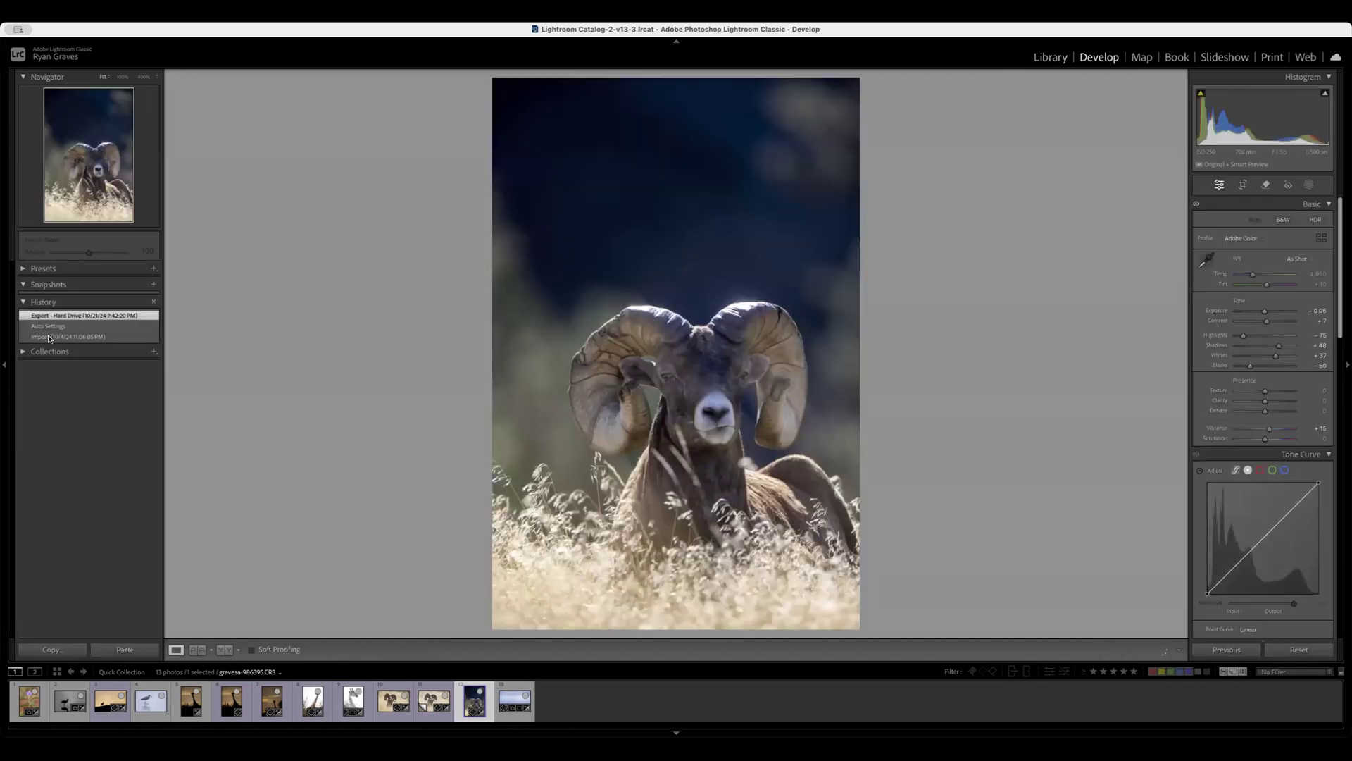
{"action": "left_click", "coordinate": [47, 336]}
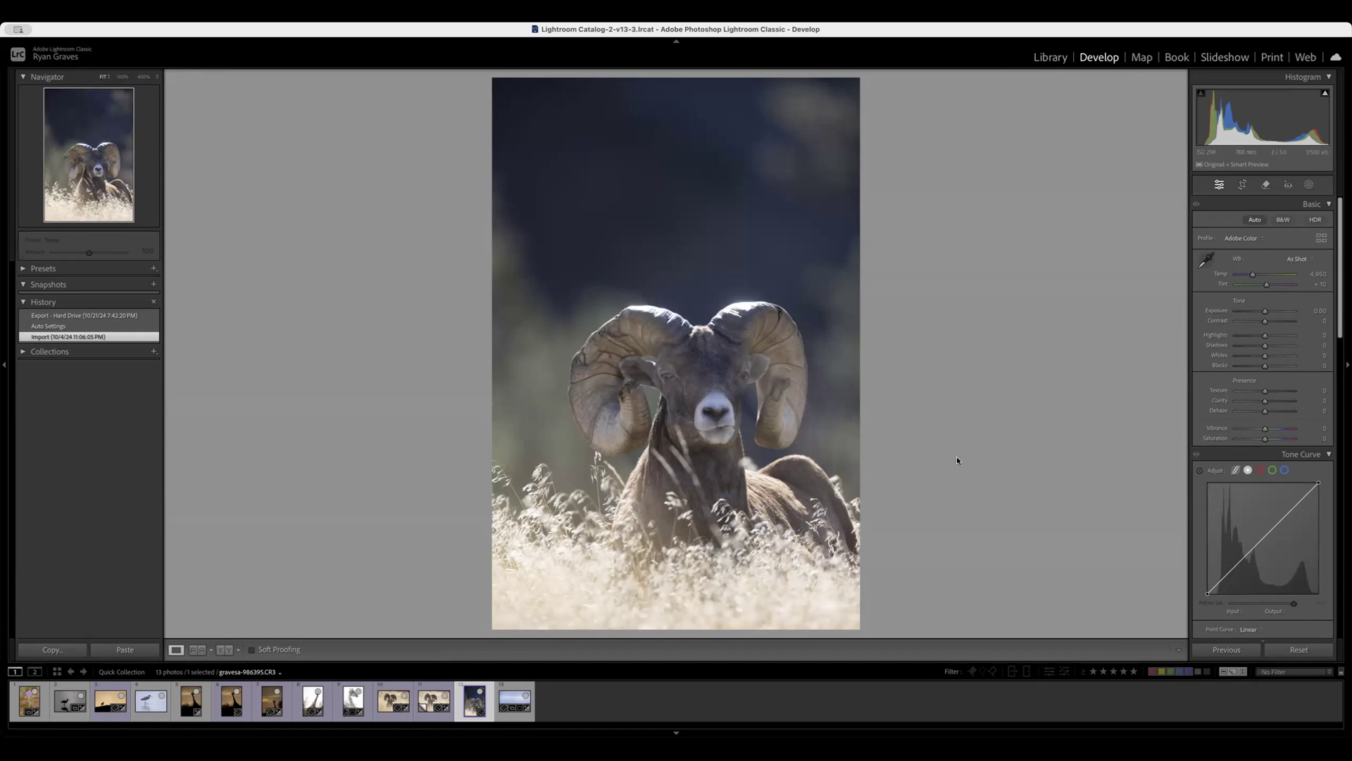
{"action": "left_click", "coordinate": [1254, 221]}
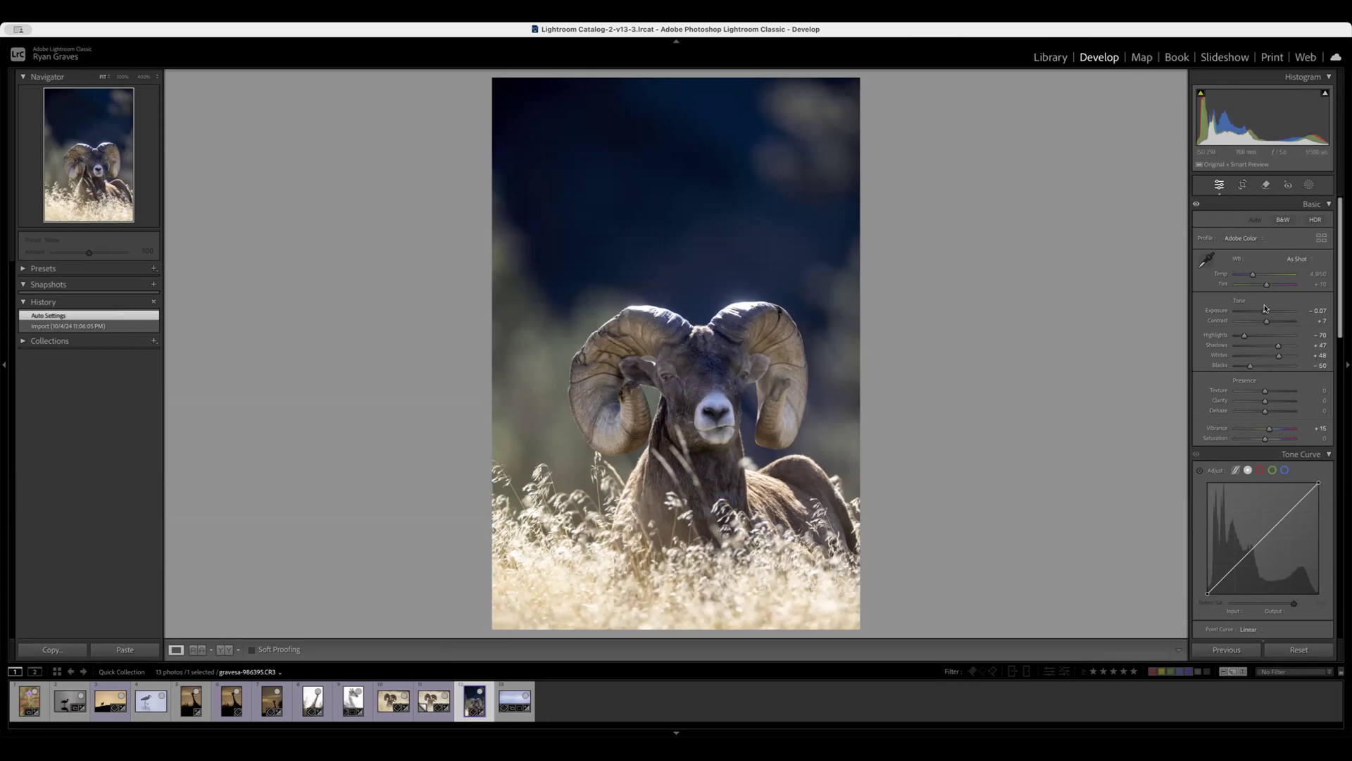
{"action": "left_click_drag", "start_coordinate": [1265, 310], "coordinate": [1264, 312]}
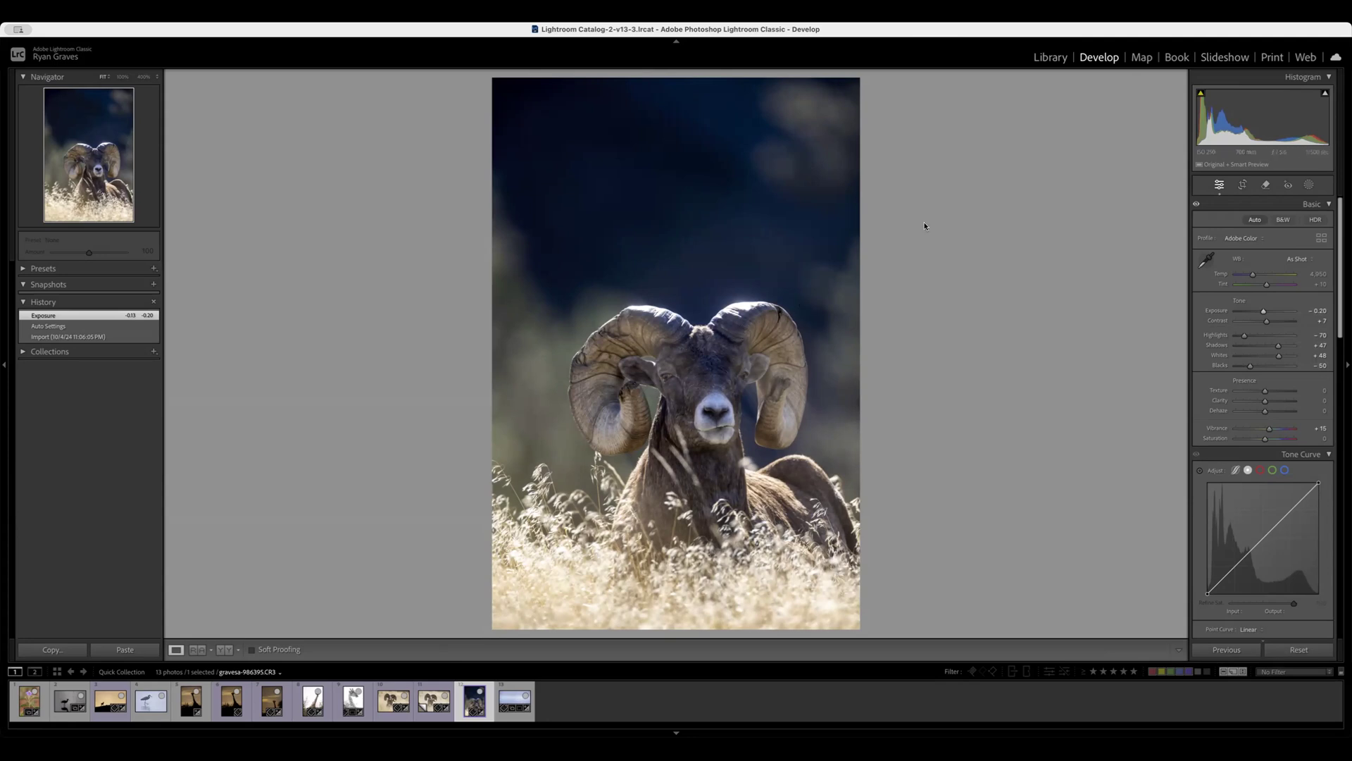
Add a radial gradient mask around the eye on the left side of the ram's face and centre it on that eye.
{"action": "left_click", "coordinate": [702, 374]}
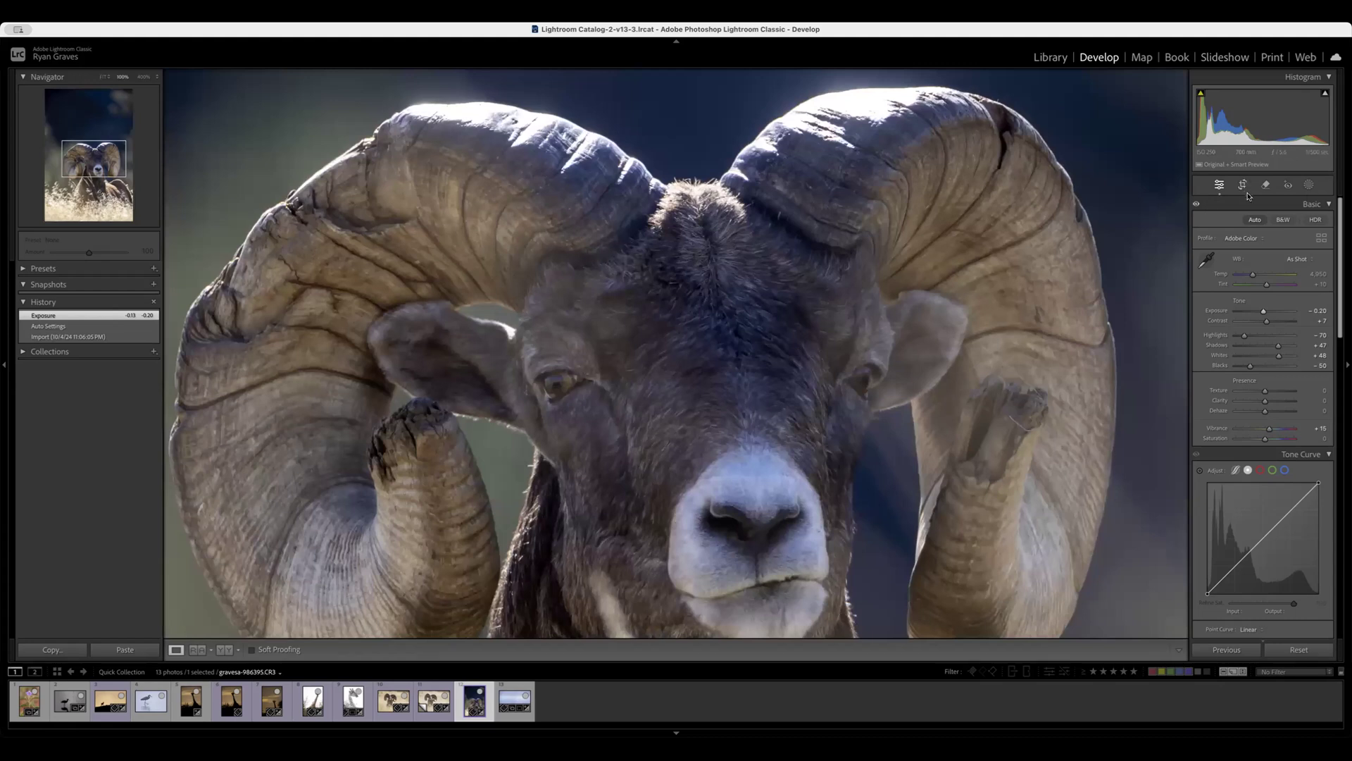
{"action": "left_click", "coordinate": [1309, 185]}
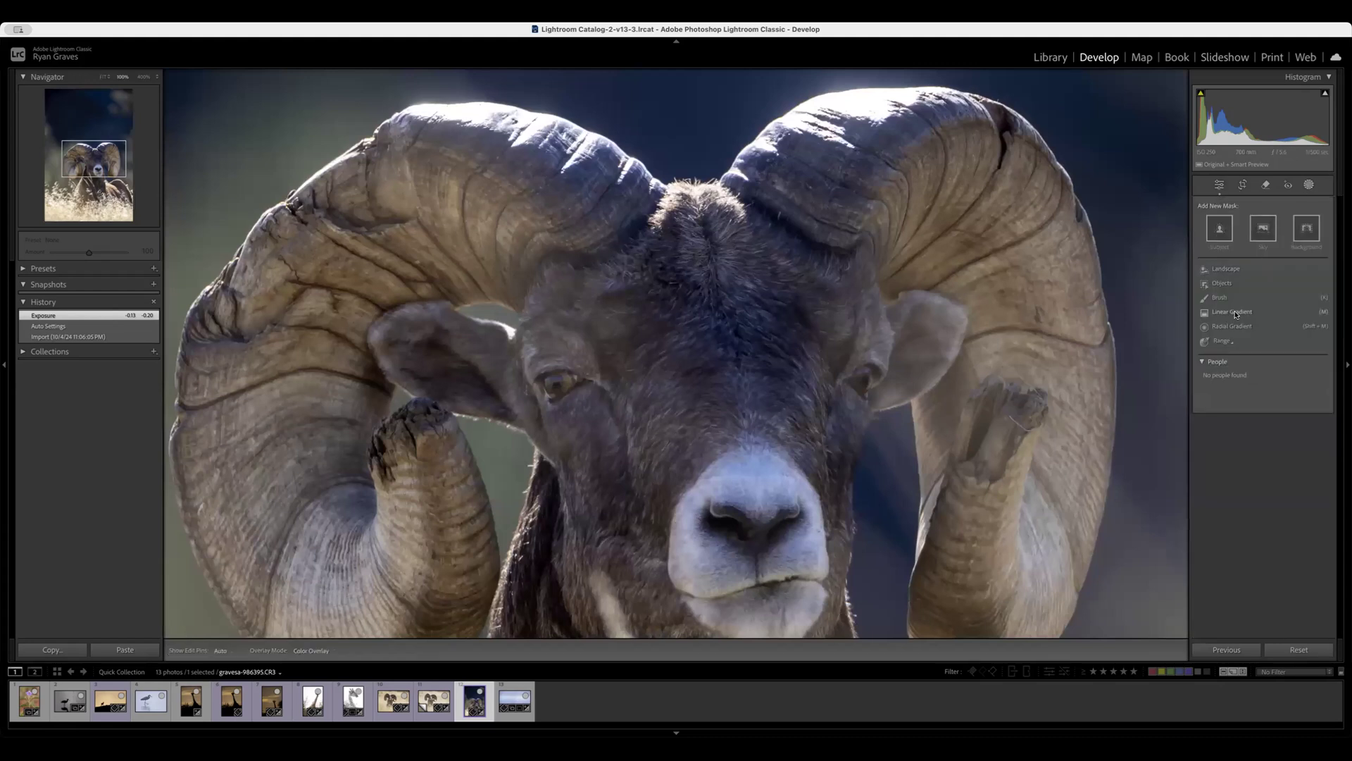
{"action": "left_click", "coordinate": [1226, 325]}
{"action": "left_click_drag", "start_coordinate": [538, 355], "coordinate": [598, 416]}
{"action": "left_click_drag", "start_coordinate": [549, 350], "coordinate": [579, 377]}
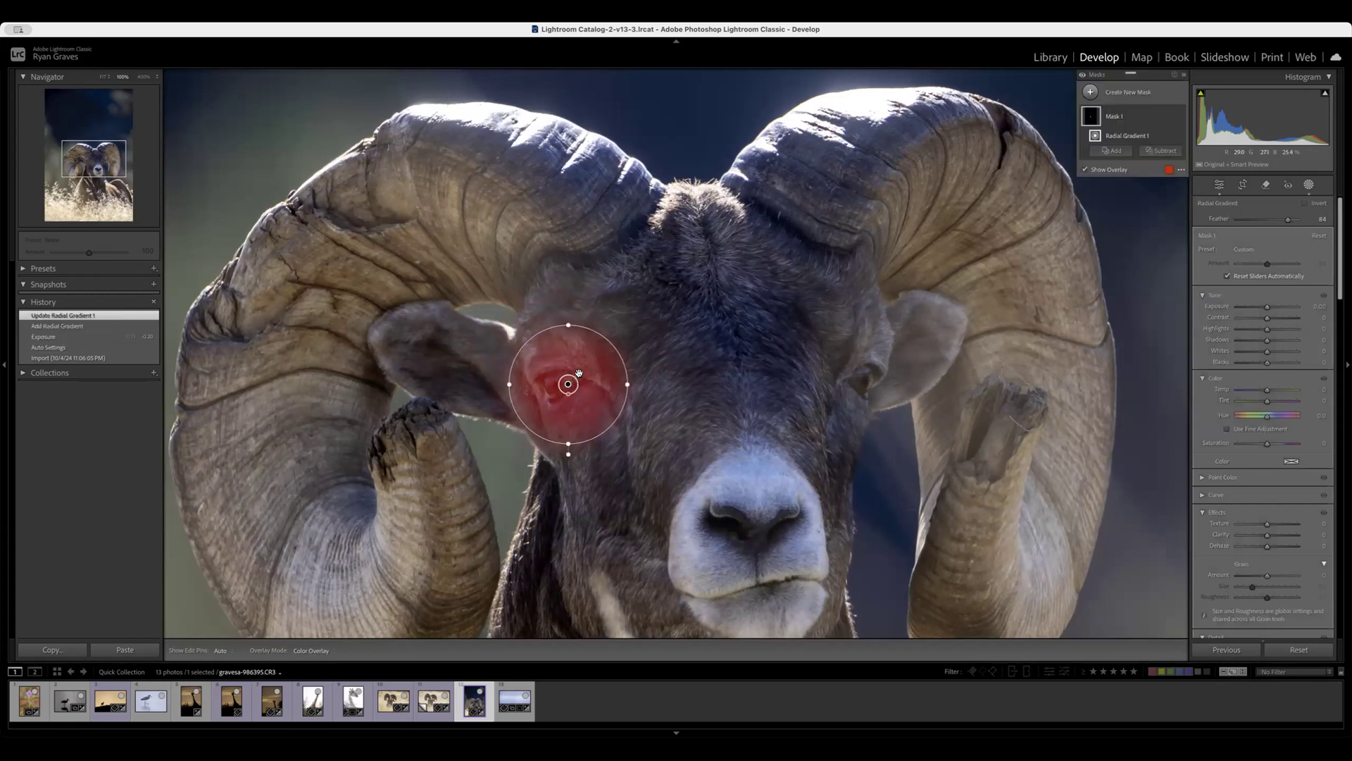
{"action": "left_click_drag", "start_coordinate": [588, 371], "coordinate": [578, 370]}
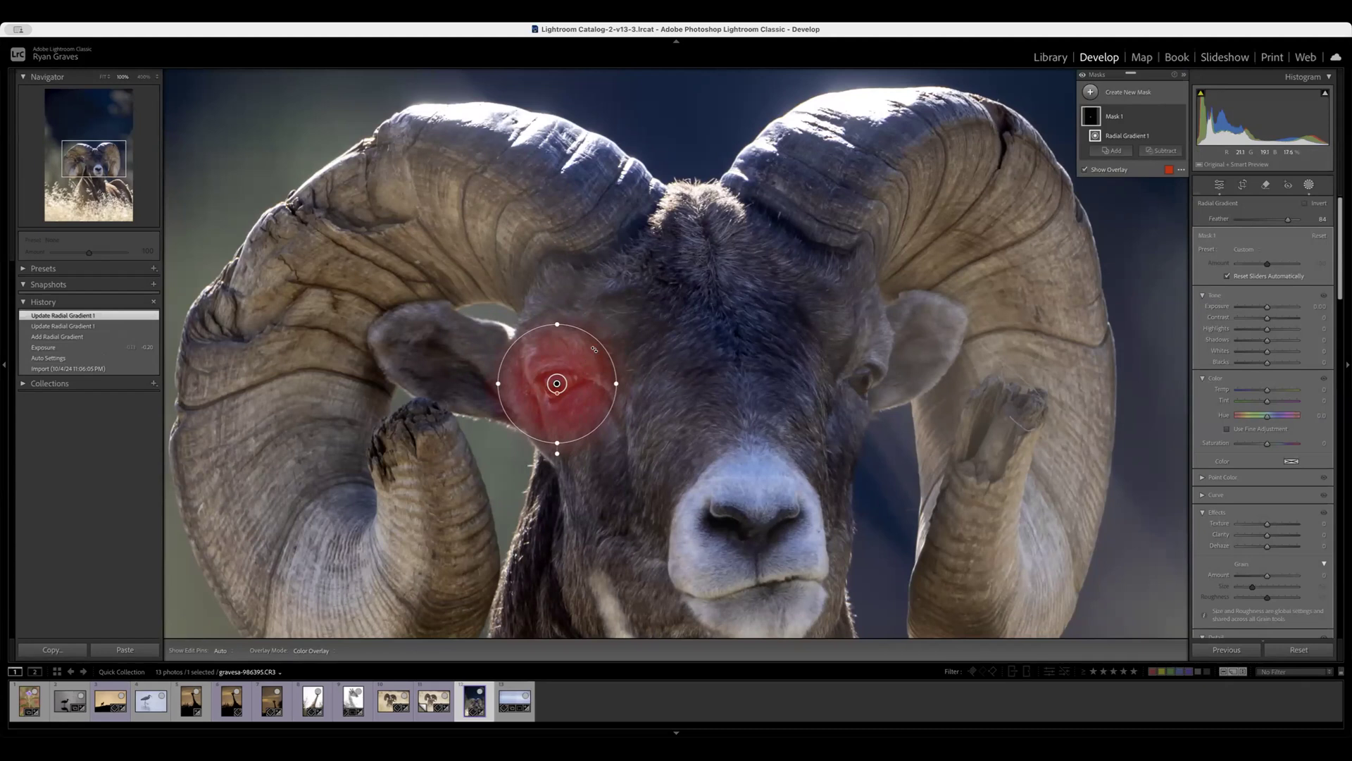
Duplicate the radial gradient within the same mask and place the copy over the ram's other eye.
{"action": "right_click", "coordinate": [595, 350]}
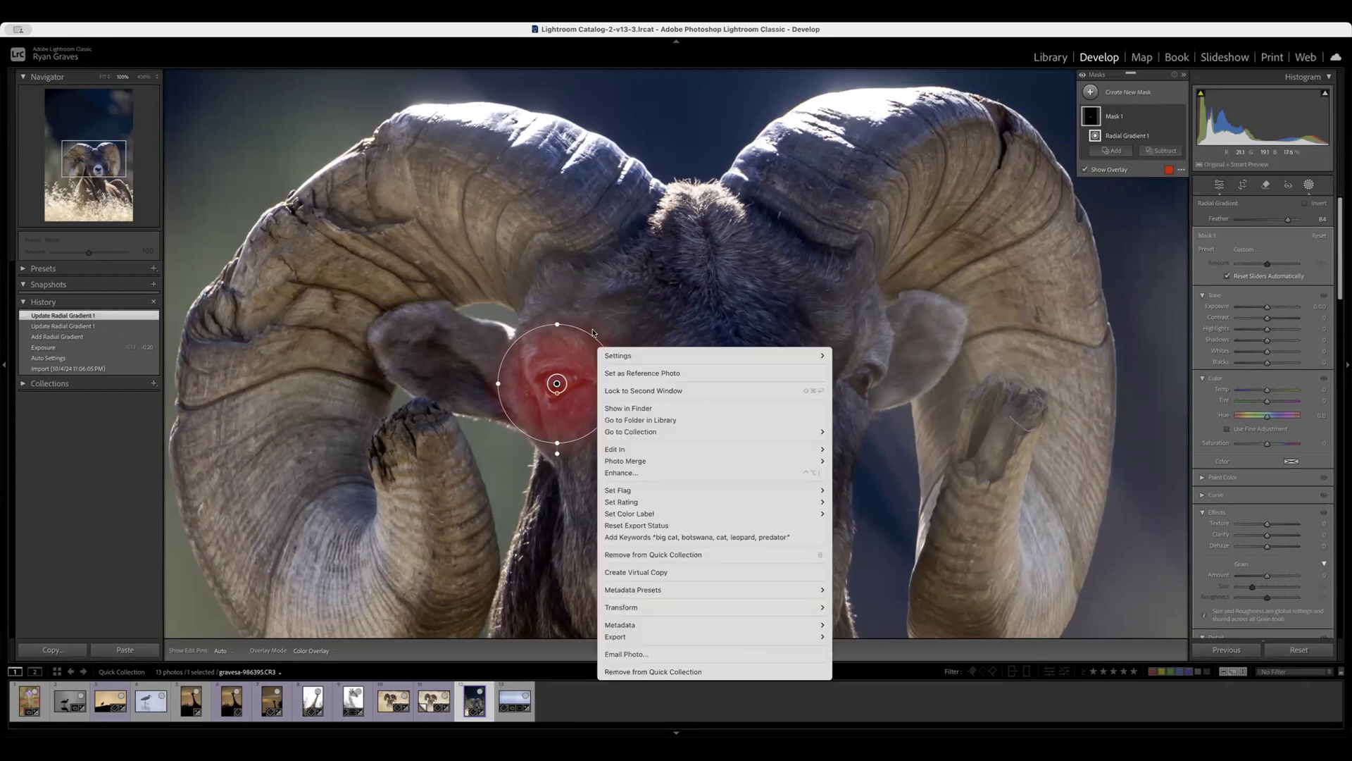
{"action": "left_click", "coordinate": [567, 344]}
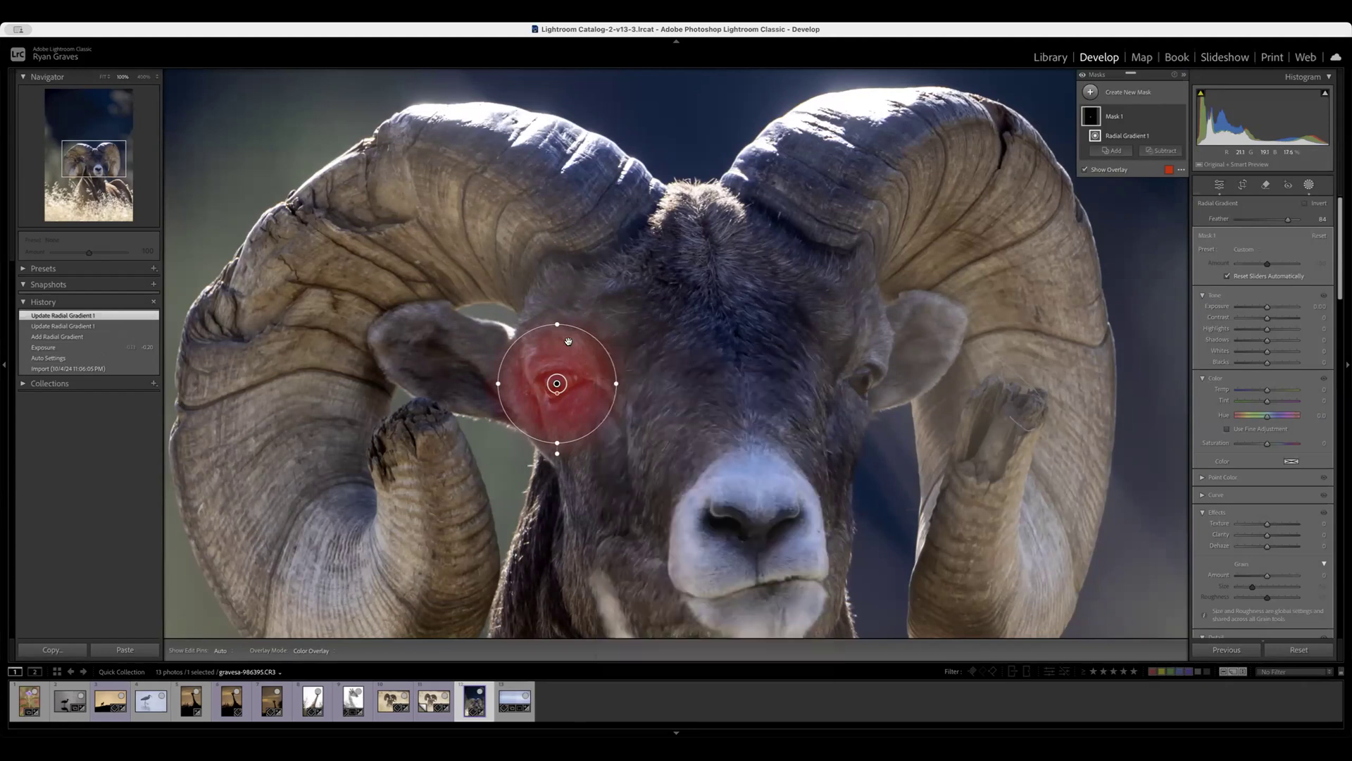
{"action": "right_click", "coordinate": [557, 383]}
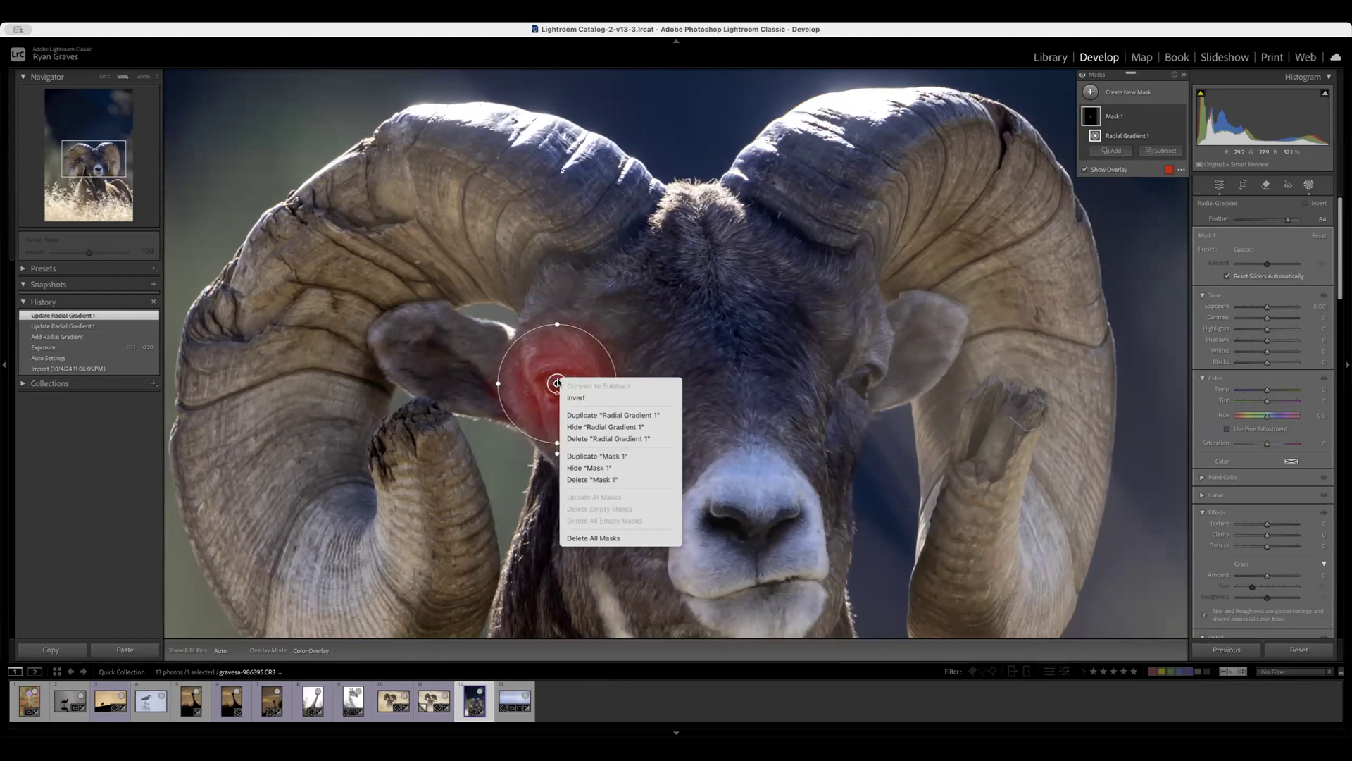
{"action": "left_click", "coordinate": [598, 414]}
{"action": "left_click_drag", "start_coordinate": [599, 408], "coordinate": [877, 382]}
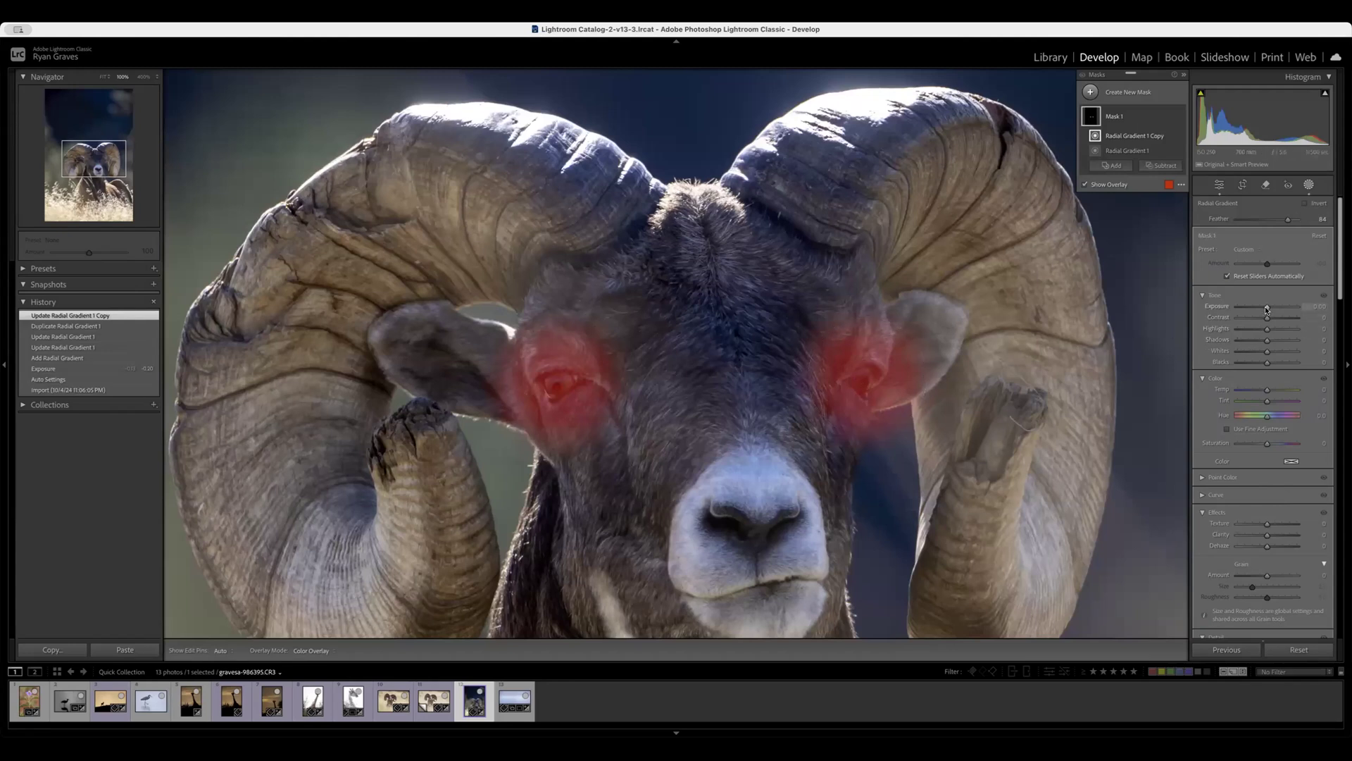
Brighten the masked eyes with Exposure 0.42 and Contrast 37, and close the masking tool.
{"action": "mouse_move", "coordinate": [1266, 308]}
{"action": "left_mouse_down"}
{"action": "mouse_move", "coordinate": [1309, 307]}
{"action": "mouse_move", "coordinate": [1258, 308]}
{"action": "mouse_move", "coordinate": [1270, 308]}
{"action": "left_mouse_up"}
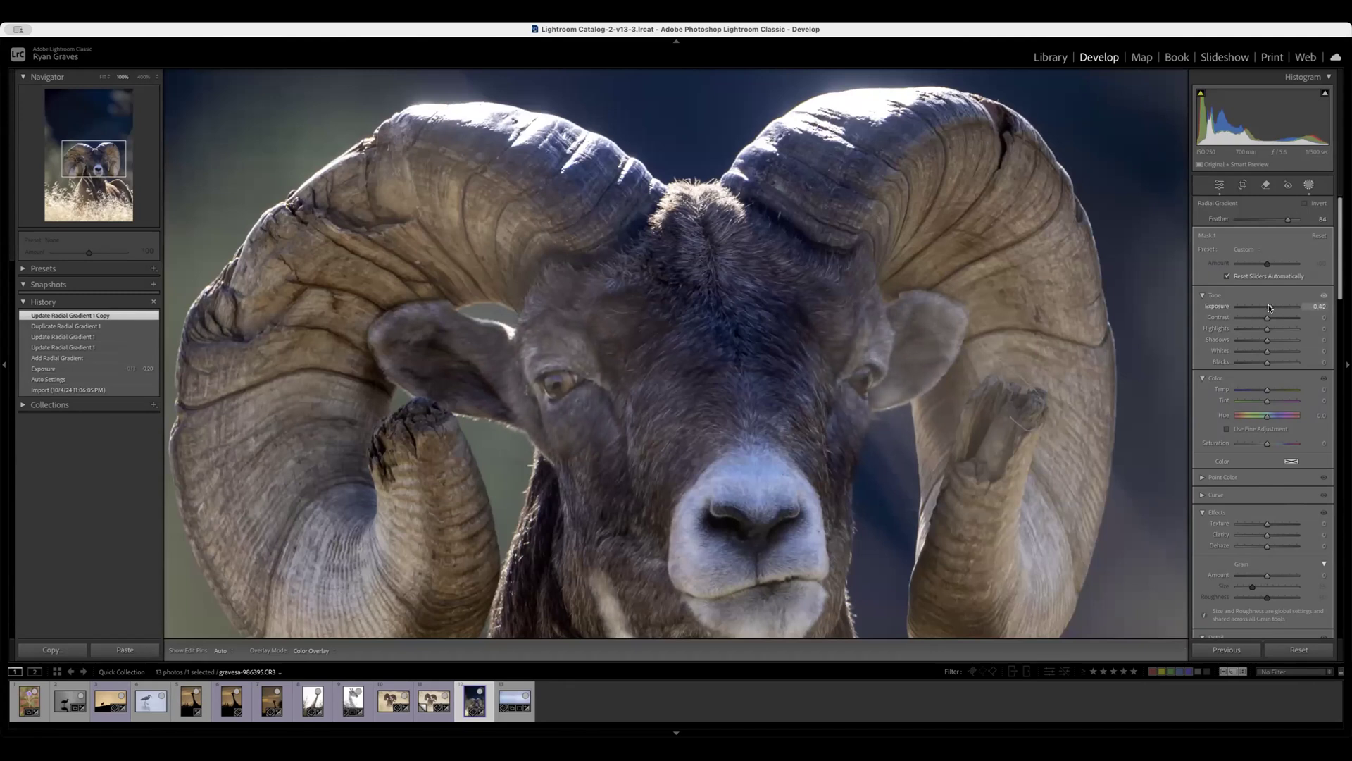
{"action": "left_click_drag", "start_coordinate": [1269, 307], "coordinate": [1270, 320]}
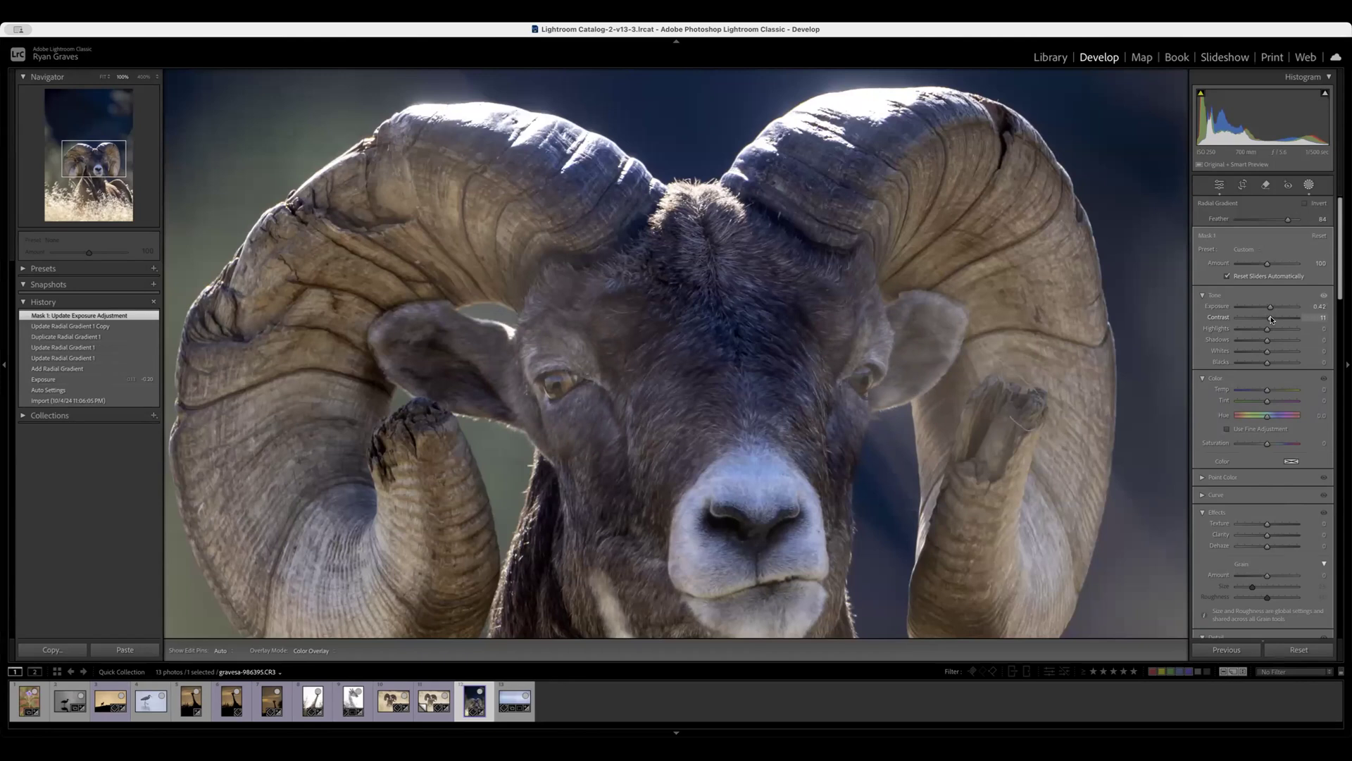
{"action": "left_click_drag", "start_coordinate": [1271, 319], "coordinate": [1271, 319]}
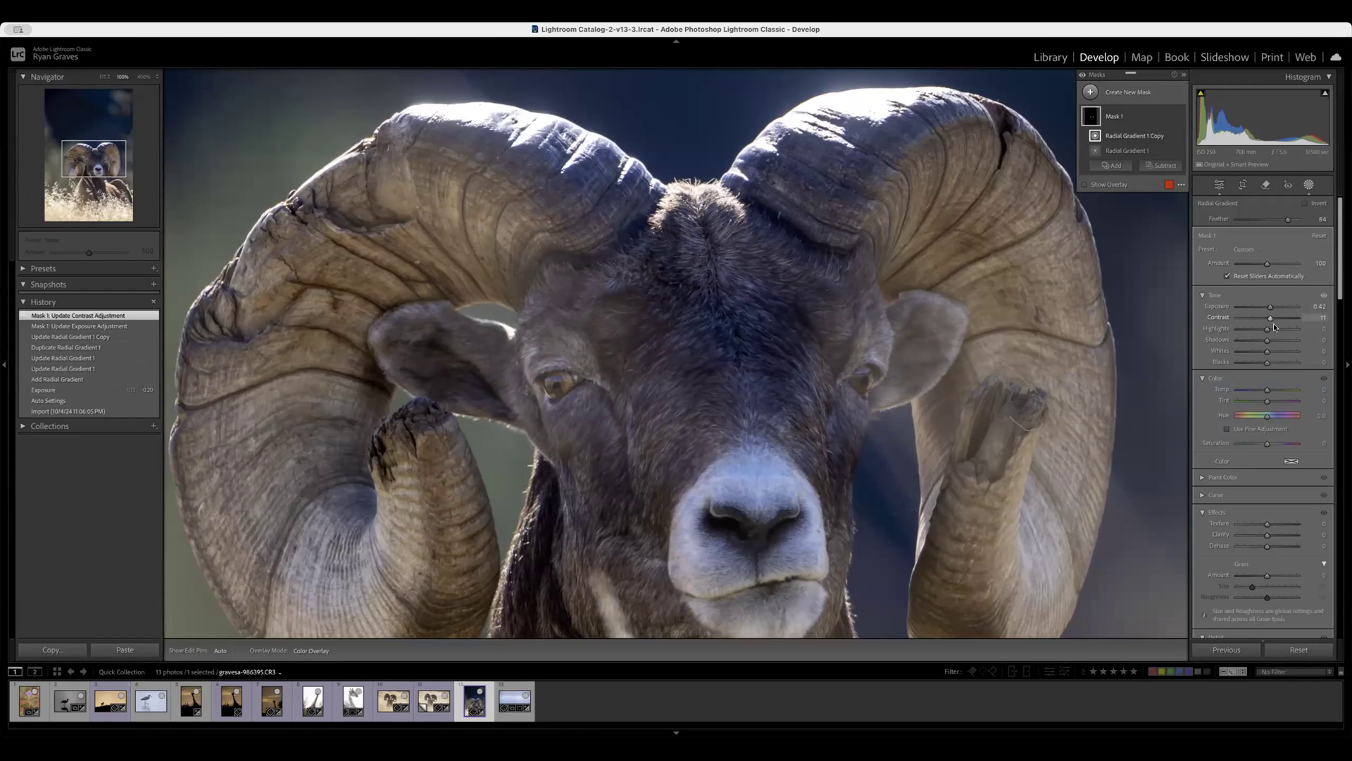
{"action": "mouse_move", "coordinate": [1272, 318]}
{"action": "left_mouse_down"}
{"action": "mouse_move", "coordinate": [1261, 316]}
{"action": "mouse_move", "coordinate": [1279, 317]}
{"action": "left_mouse_up"}
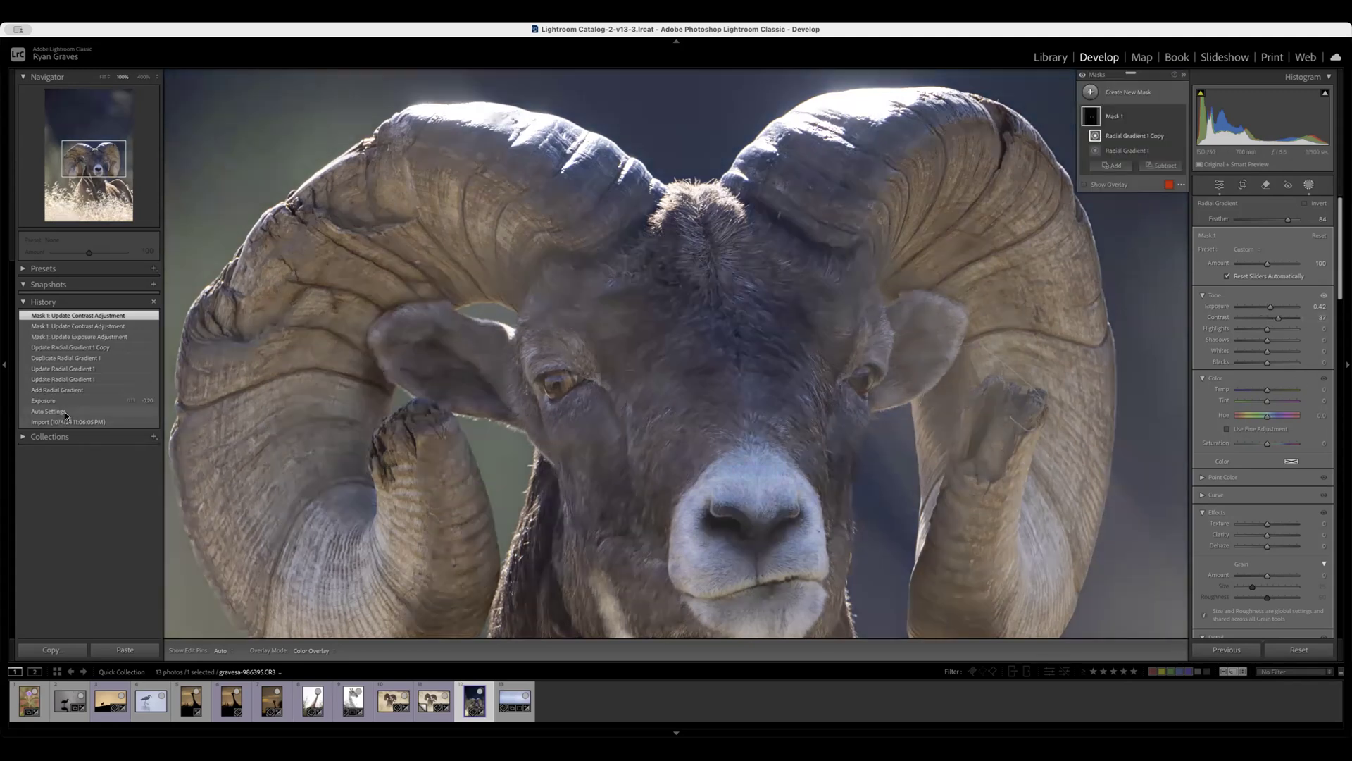
{"action": "left_click", "coordinate": [530, 300]}
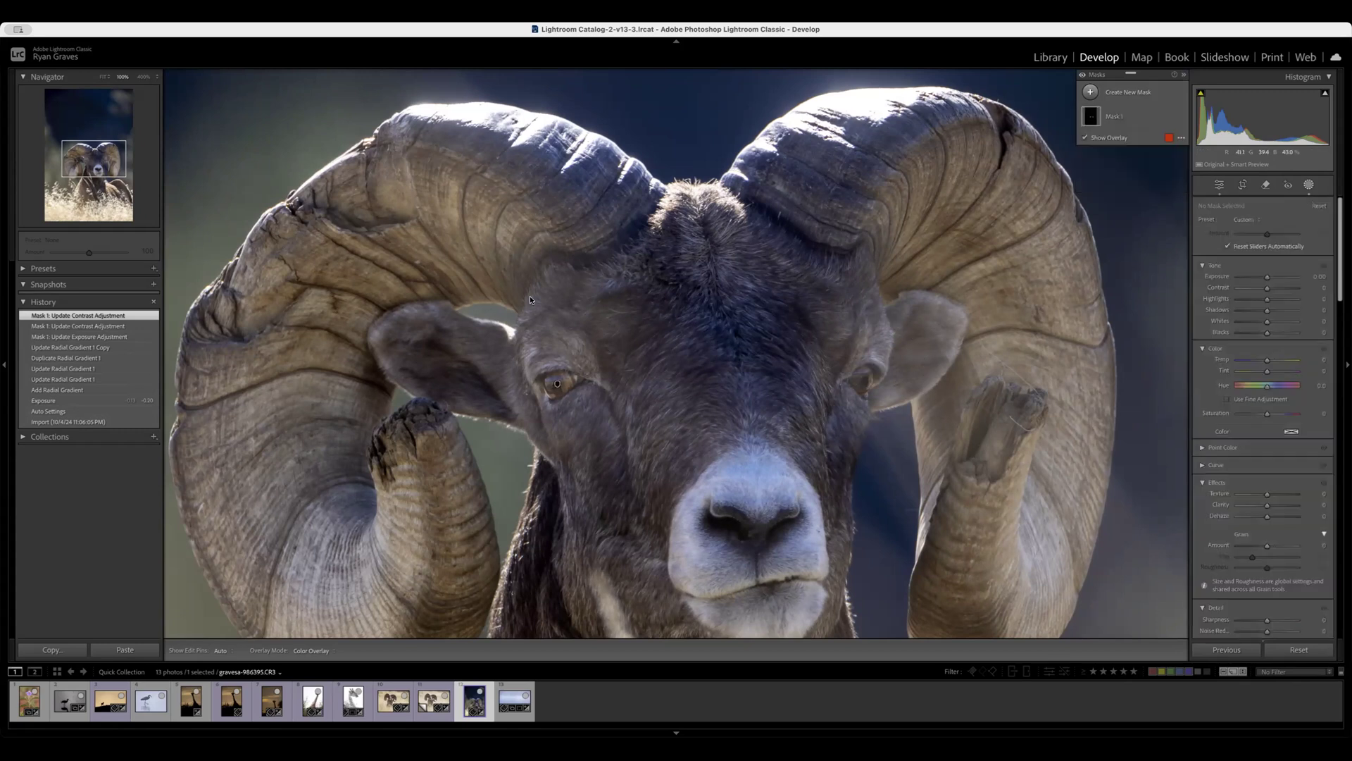
{"action": "key", "text": "Escape"}
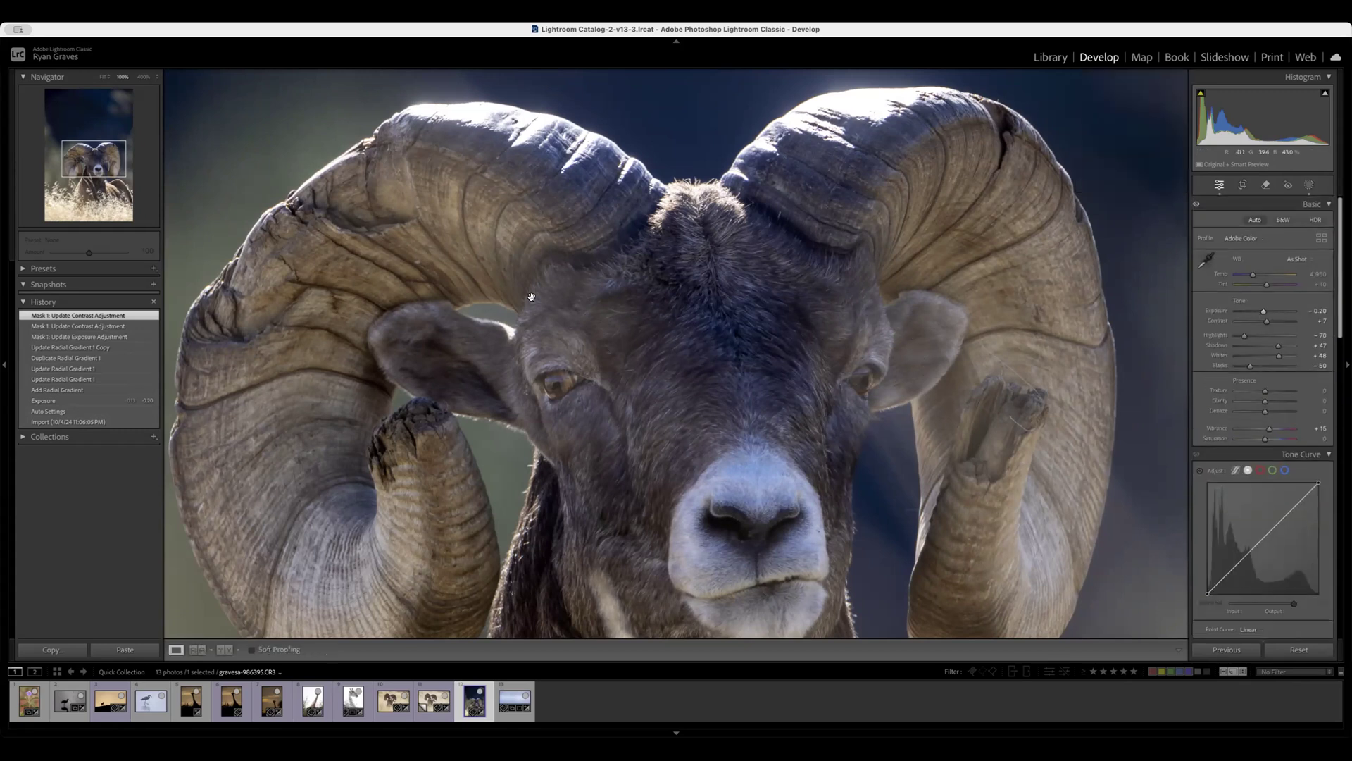
Compare the full edited ram photo with its import and exposure states in the edit history.
{"action": "left_click", "coordinate": [350, 324]}
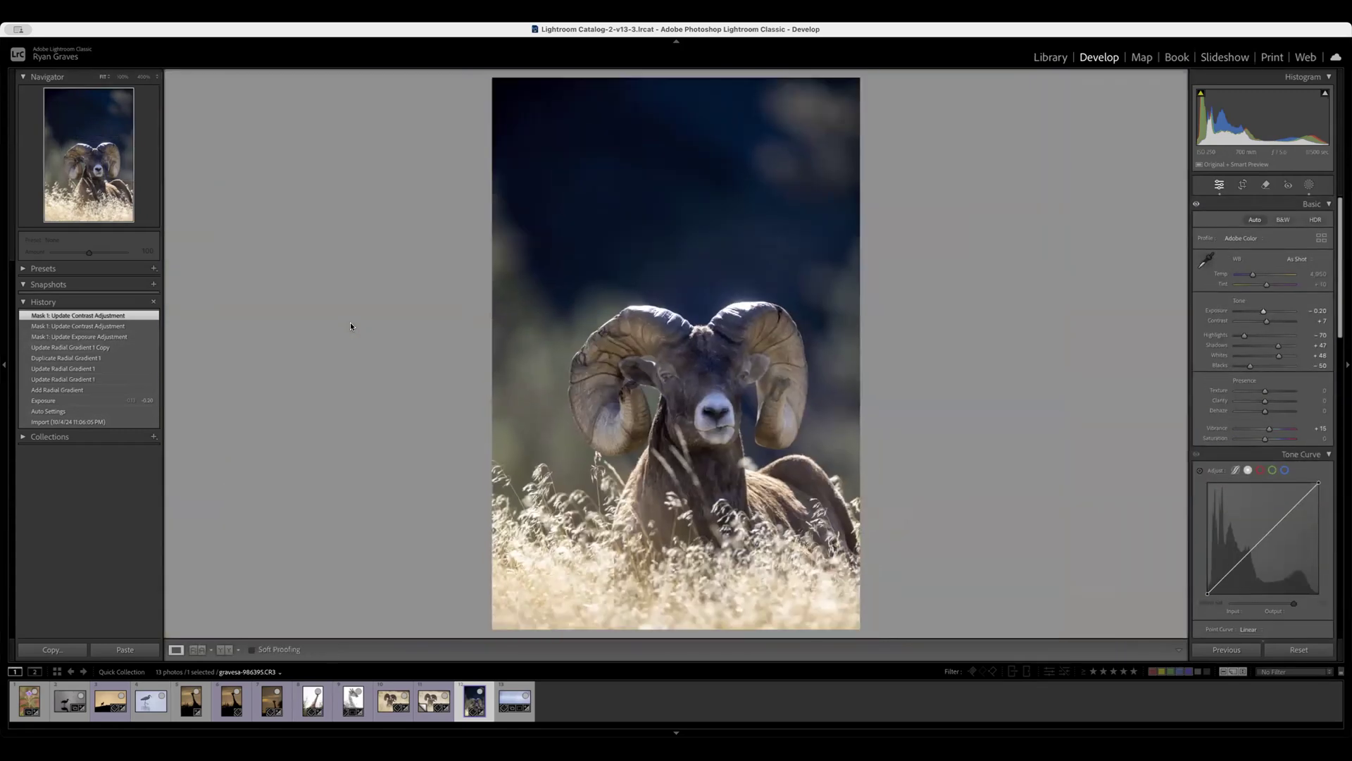
{"action": "left_click", "coordinate": [65, 421]}
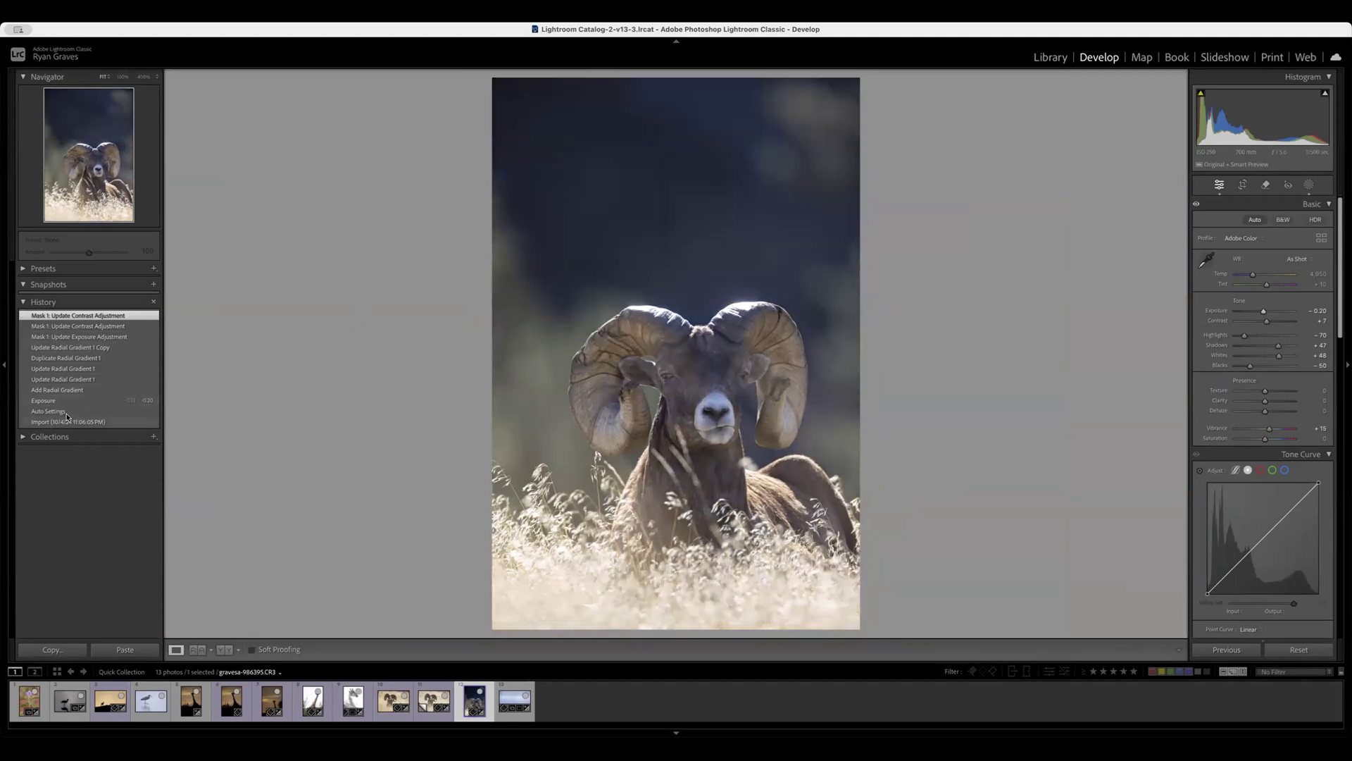
{"action": "left_click", "coordinate": [69, 403]}
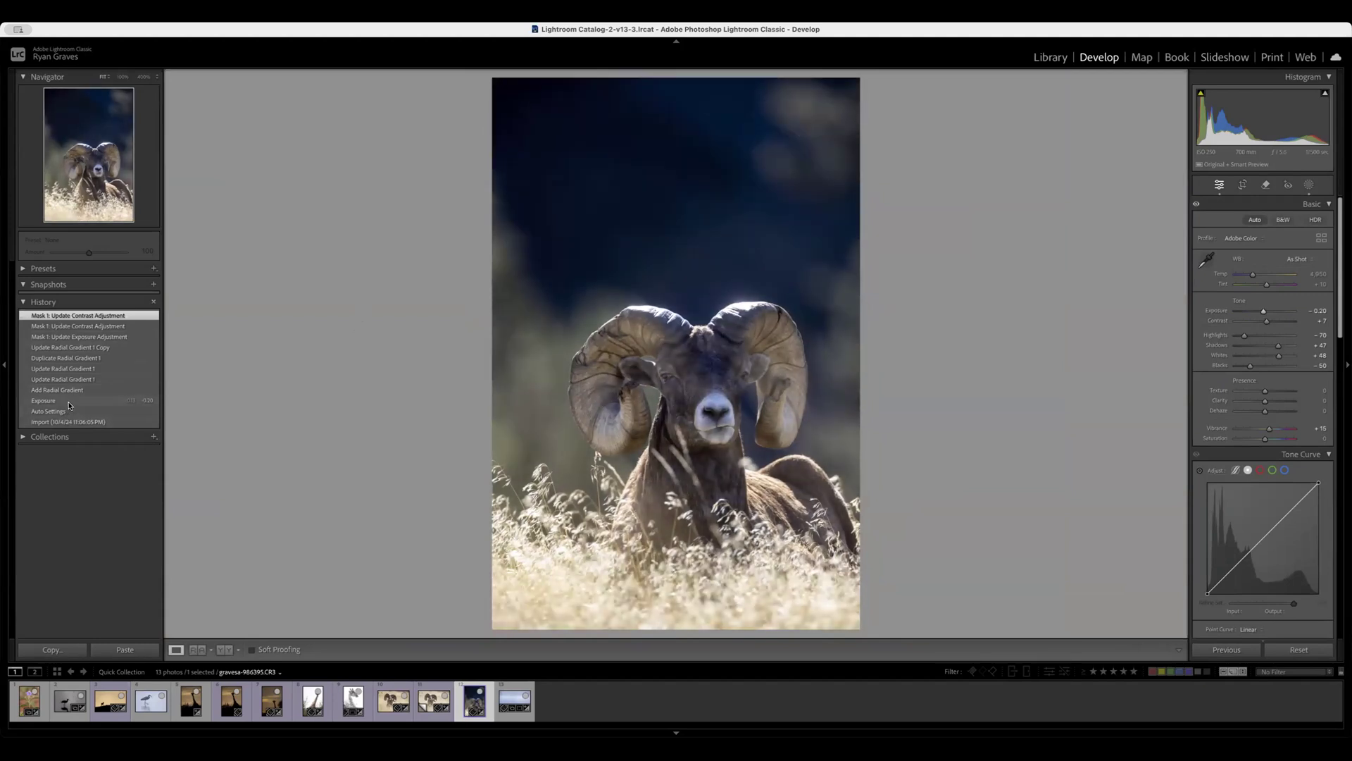